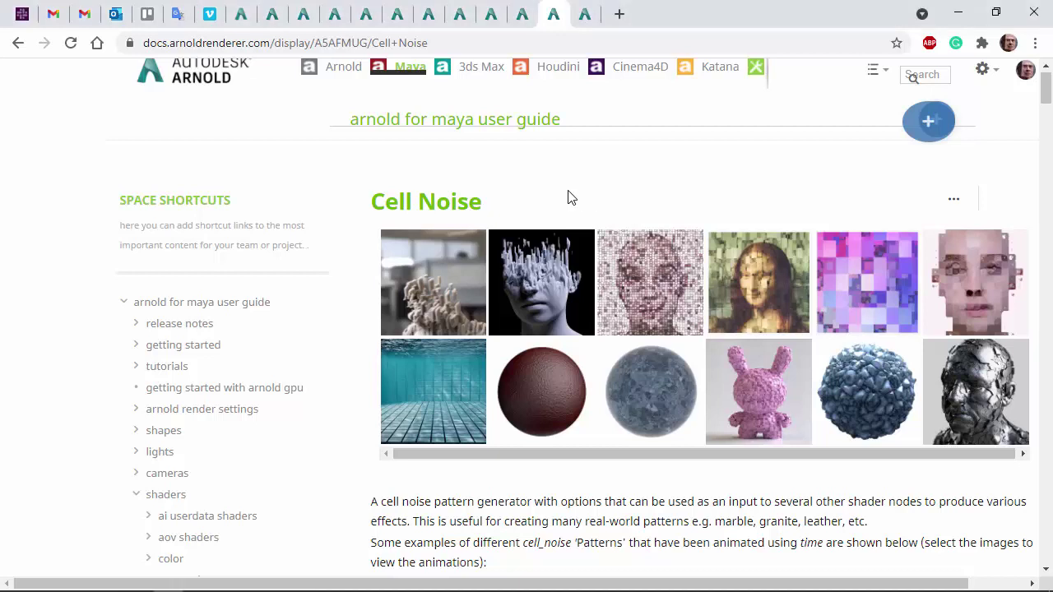
Step: Review the Cell Noise documentation text and the stone, bubbly, leather and waterpool.gif previews
drag(493, 207, 418, 206)
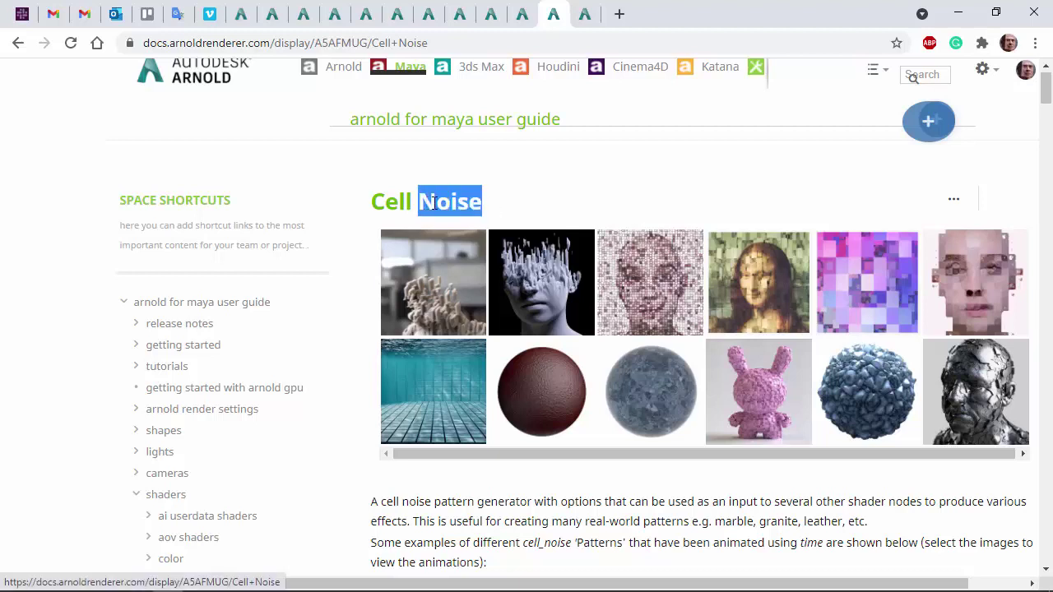
click(530, 203)
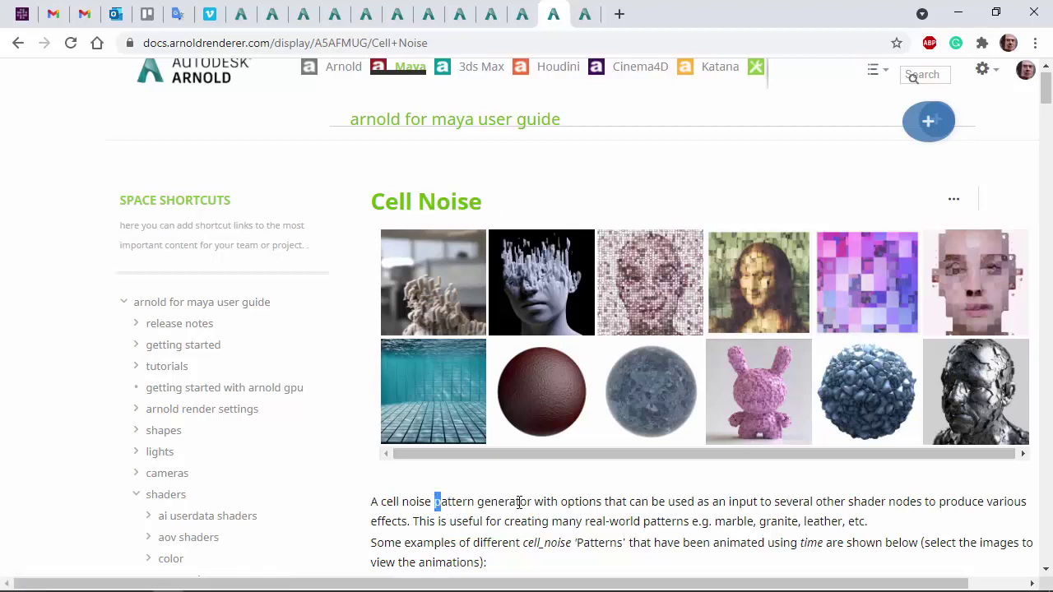
drag(435, 502, 554, 501)
click(676, 502)
drag(713, 521, 799, 523)
click(671, 416)
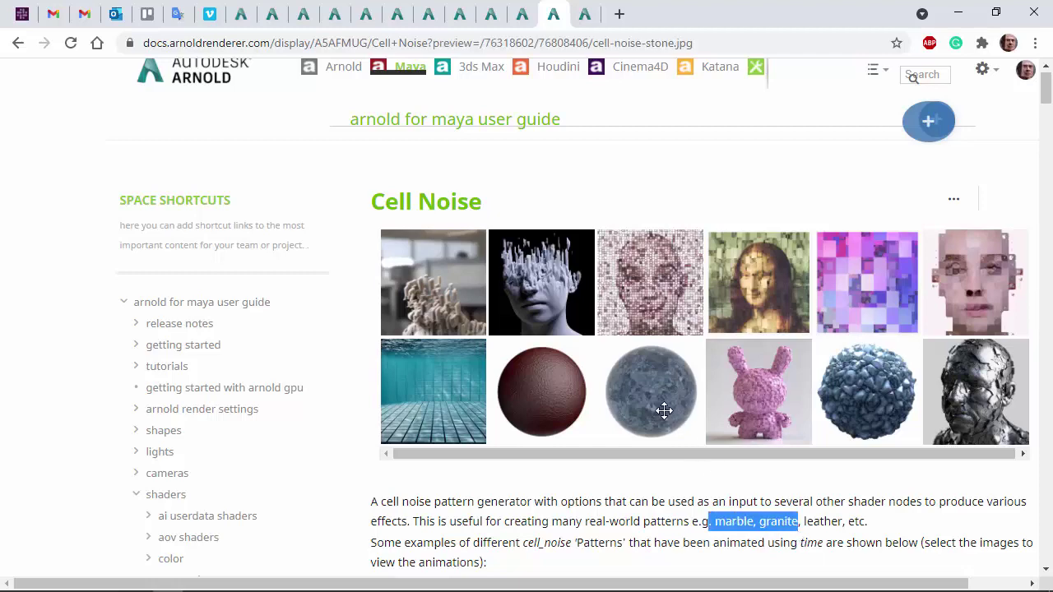
key(Escape)
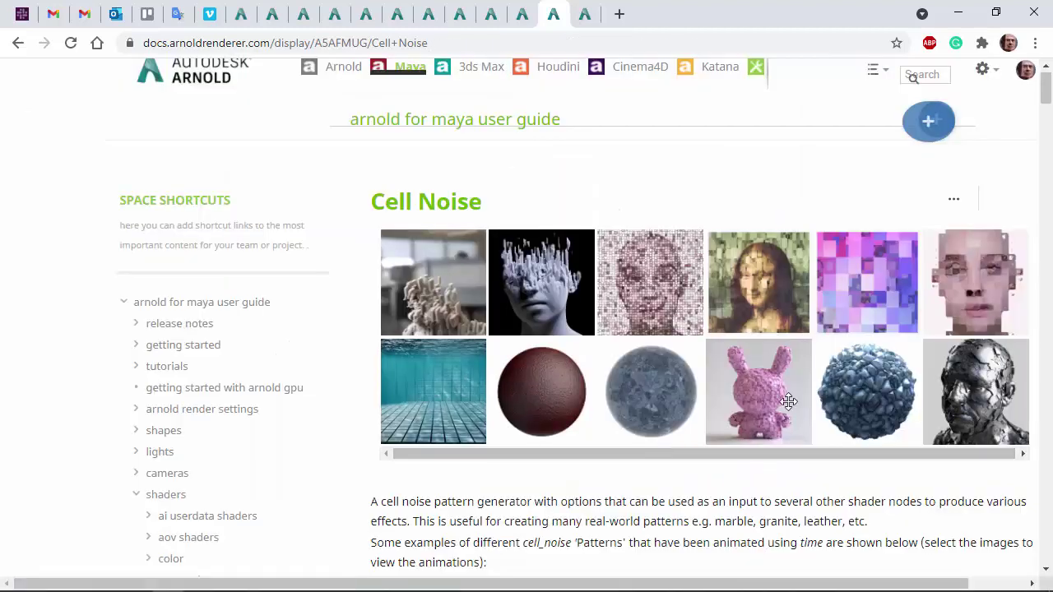
click(867, 412)
key(Escape)
click(547, 393)
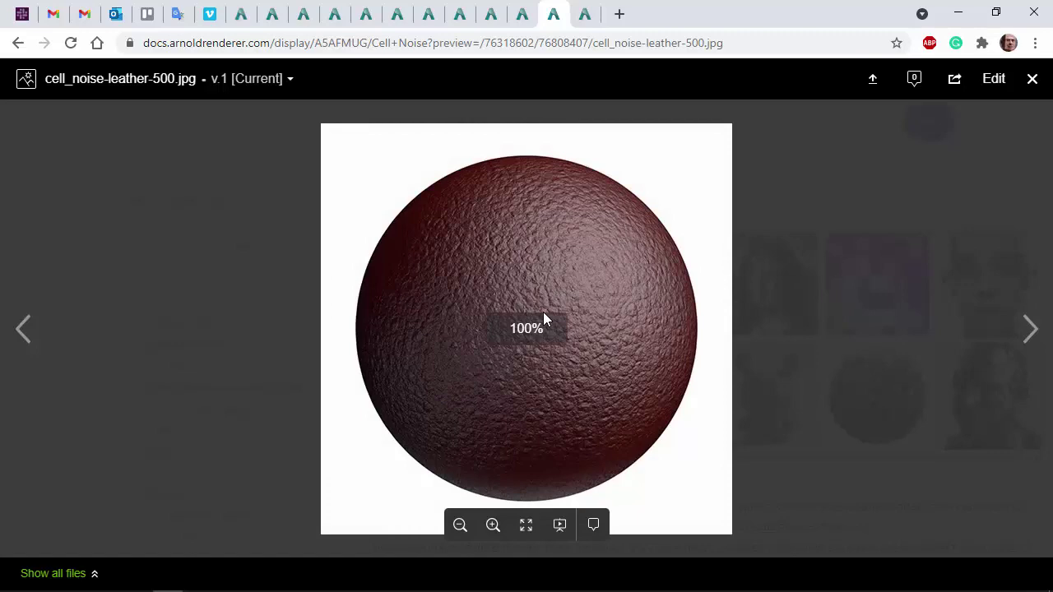
key(Escape)
click(448, 377)
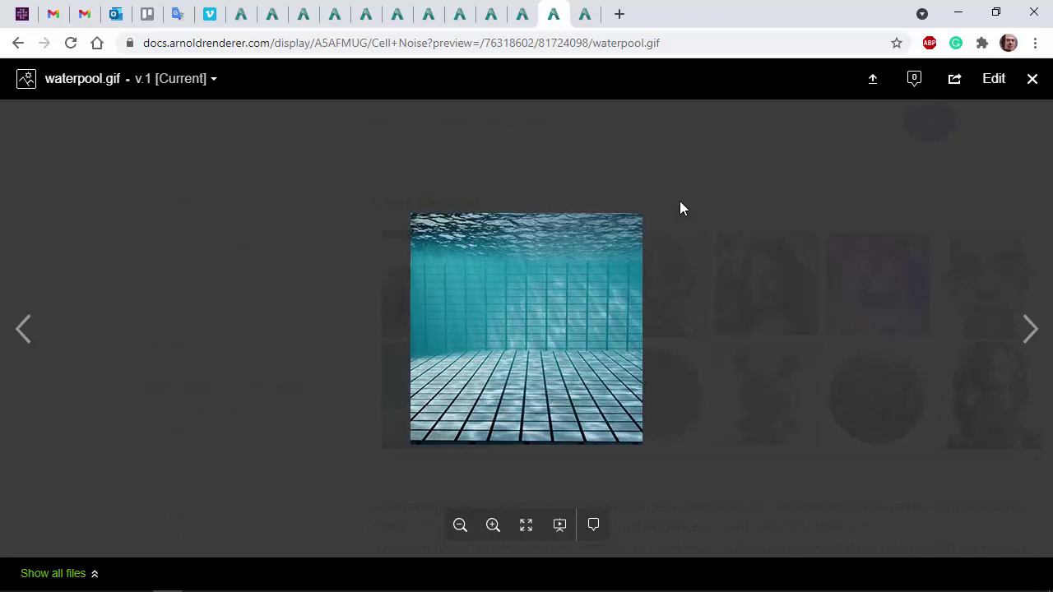
Step: Skim the Caustic Effect pool tutorial, then switch back to Maya
key(ctrl+Tab)
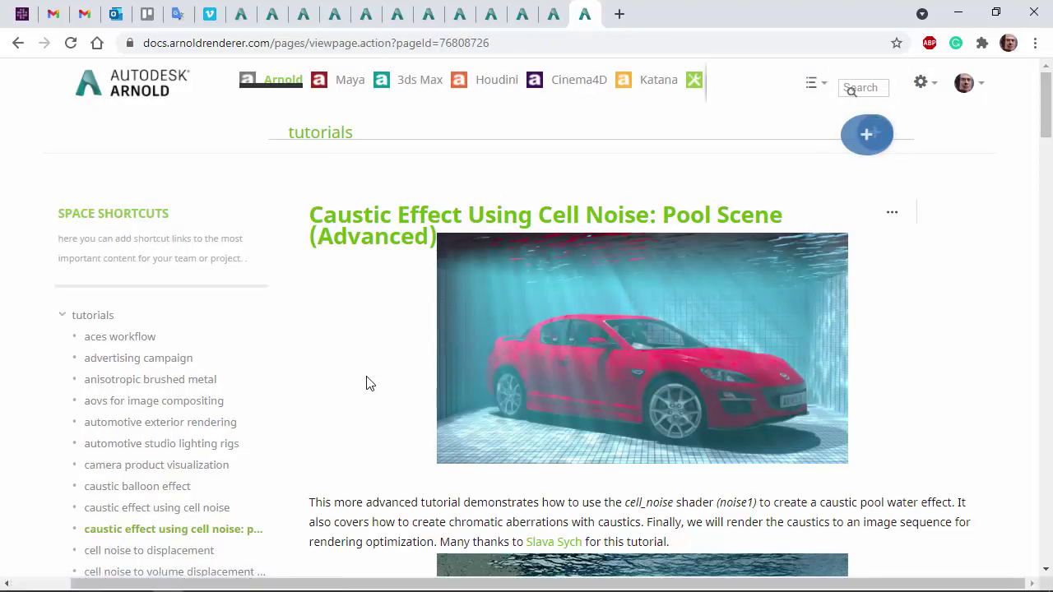
scroll(365, 414, down, 4)
scroll(366, 414, down, 10)
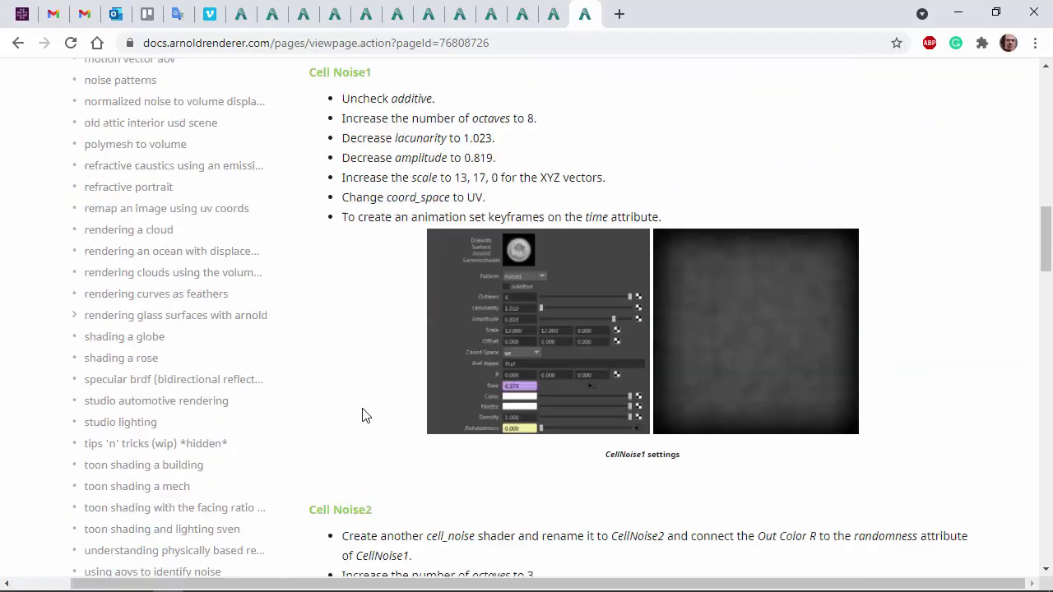
key(Home)
key(alt+Tab)
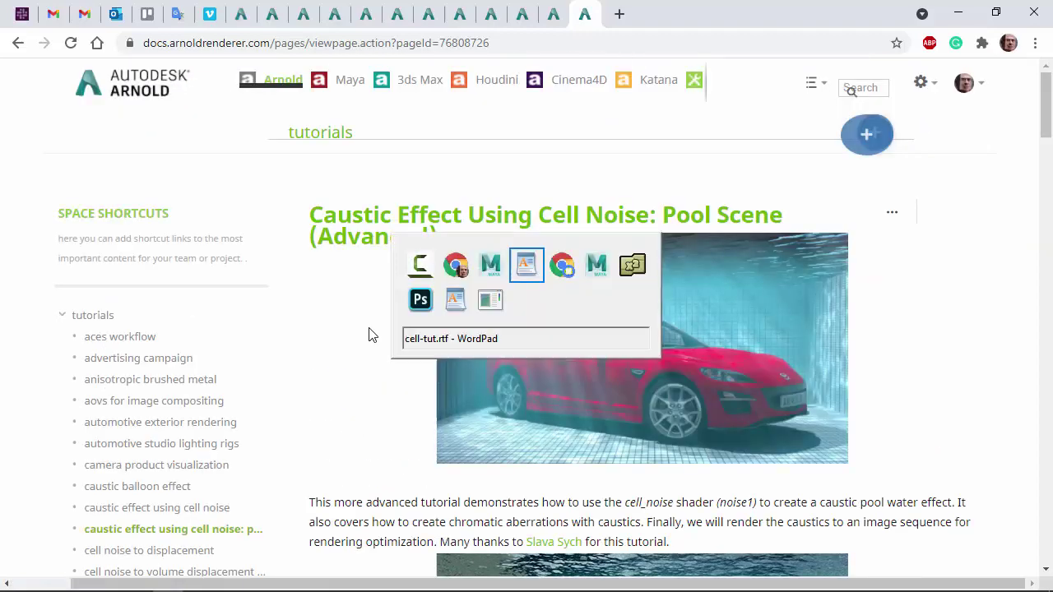
key(alt+shift+Tab)
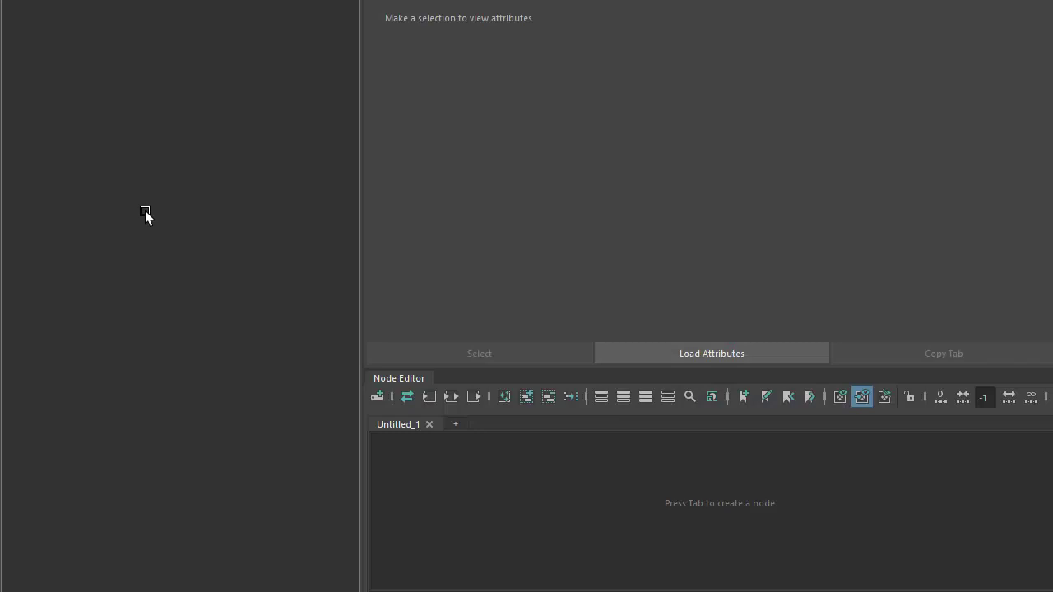
Step: Create a polygon plane from the hotbox Create menu
key(space)
click(46, 121)
mouse_move(97, 186)
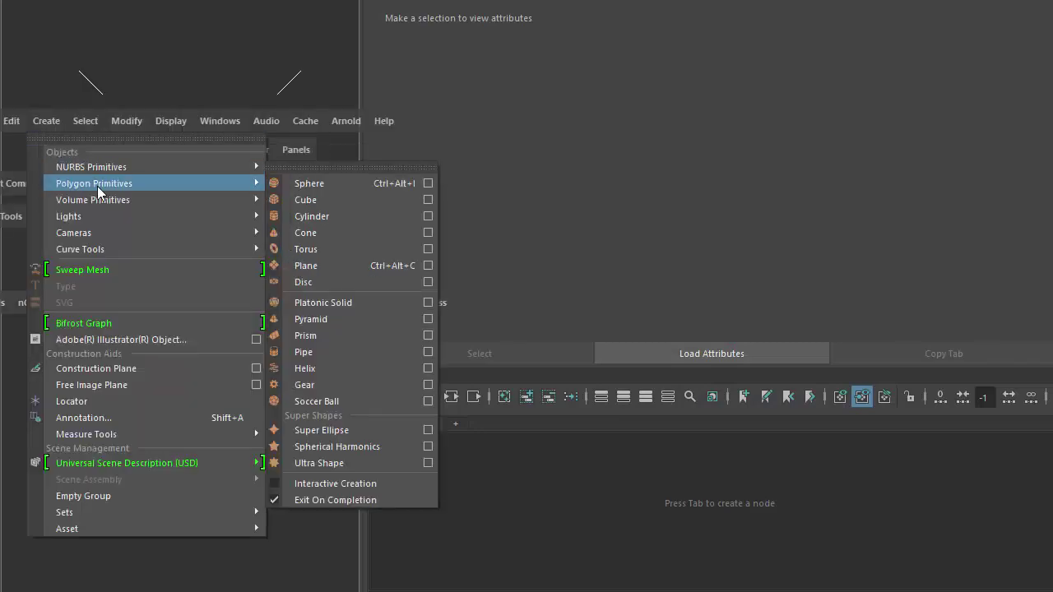
click(306, 265)
Step: Create a spotlight and rotate it to point straight down at the plane
key(space)
click(100, 114)
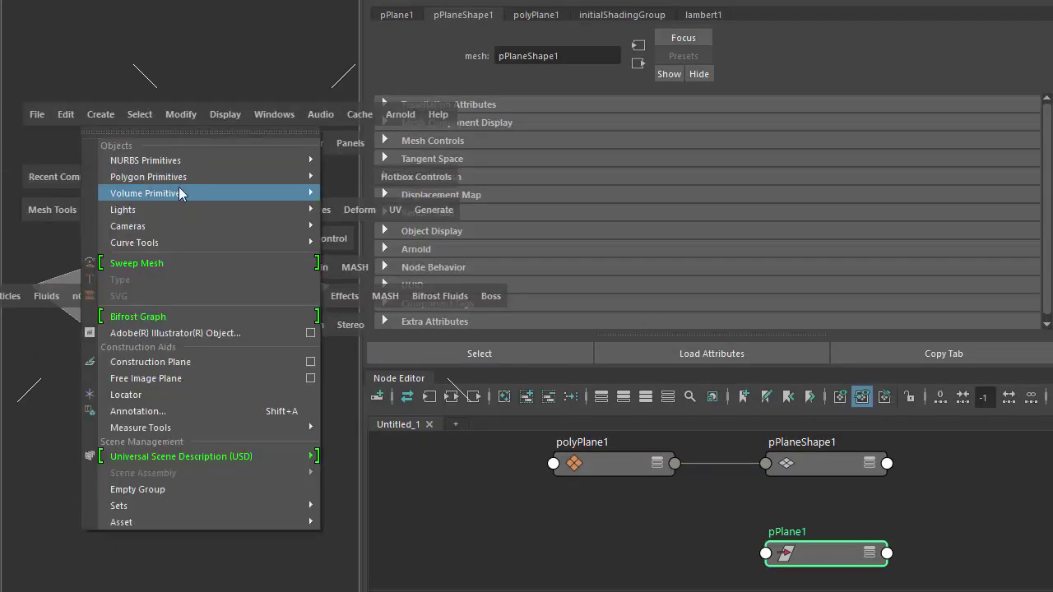
mouse_move(165, 209)
click(366, 261)
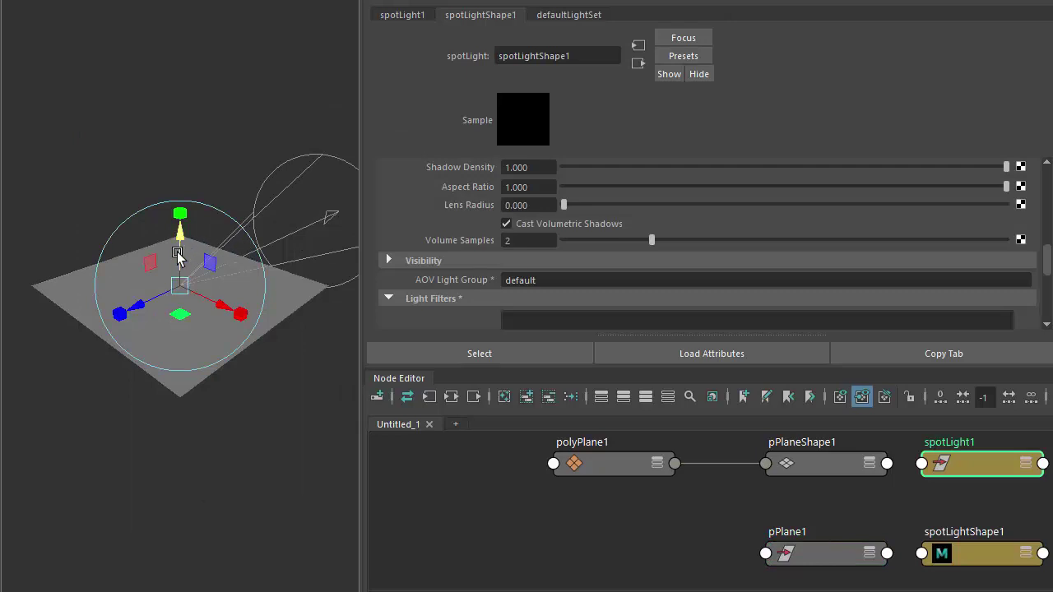
drag(178, 255, 163, 57)
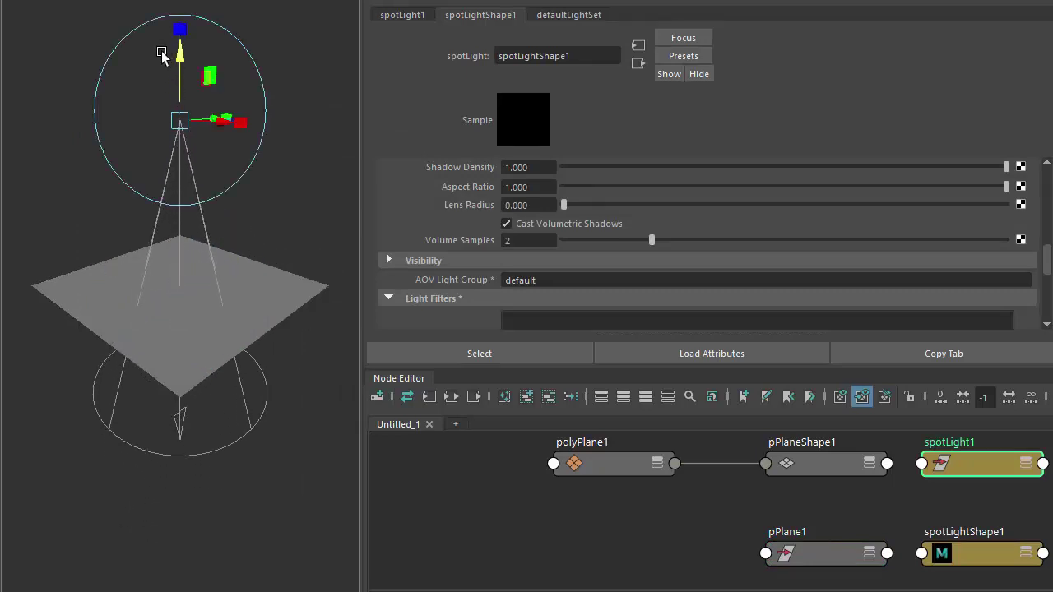
Step: Clear the Node Editor graph and scroll the light's attributes to Light Filters
click(504, 397)
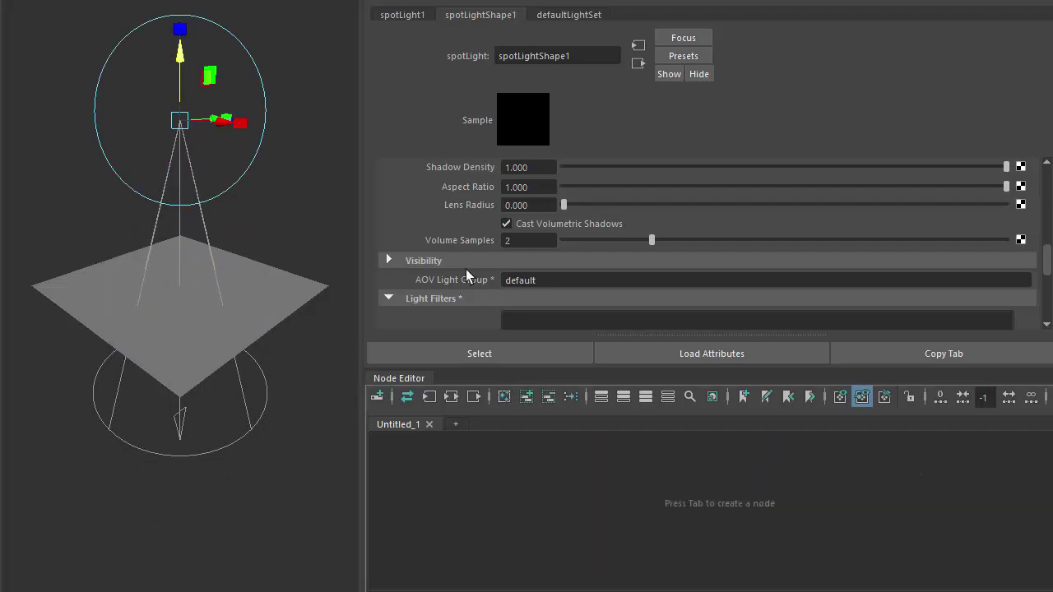
scroll(415, 218, up, 4)
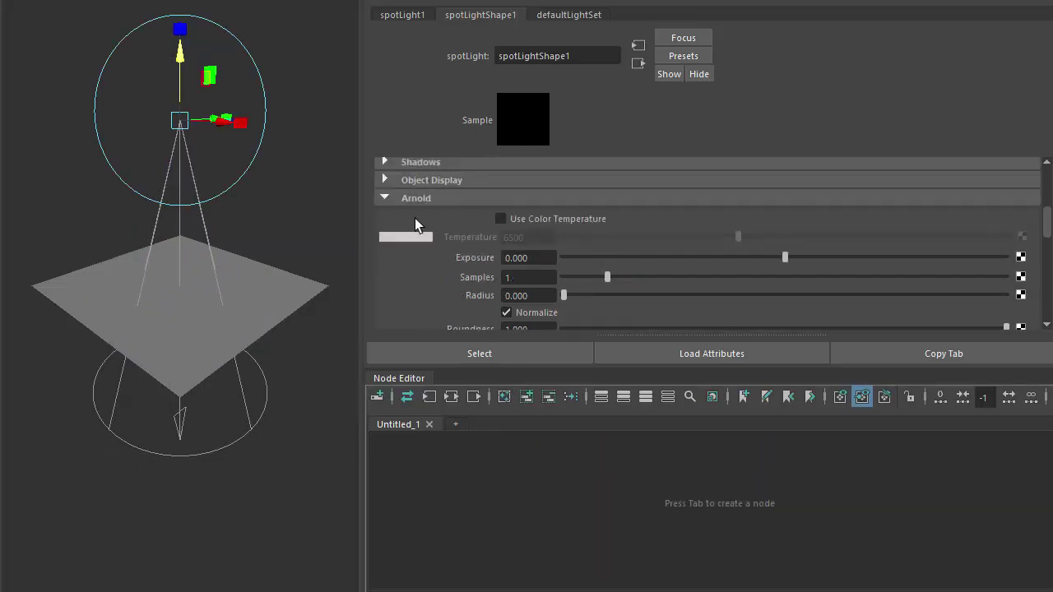
scroll(415, 220, down, 3)
scroll(414, 218, down, 6)
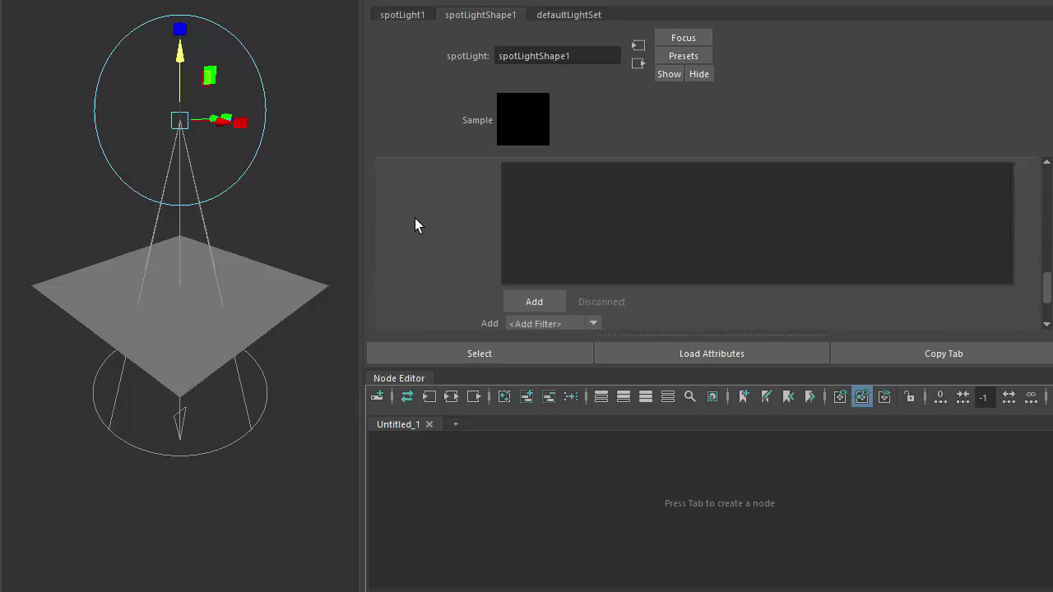
Step: Add an aiGobo light filter to the spotlight and show its attributes
click(514, 302)
double_click(427, 249)
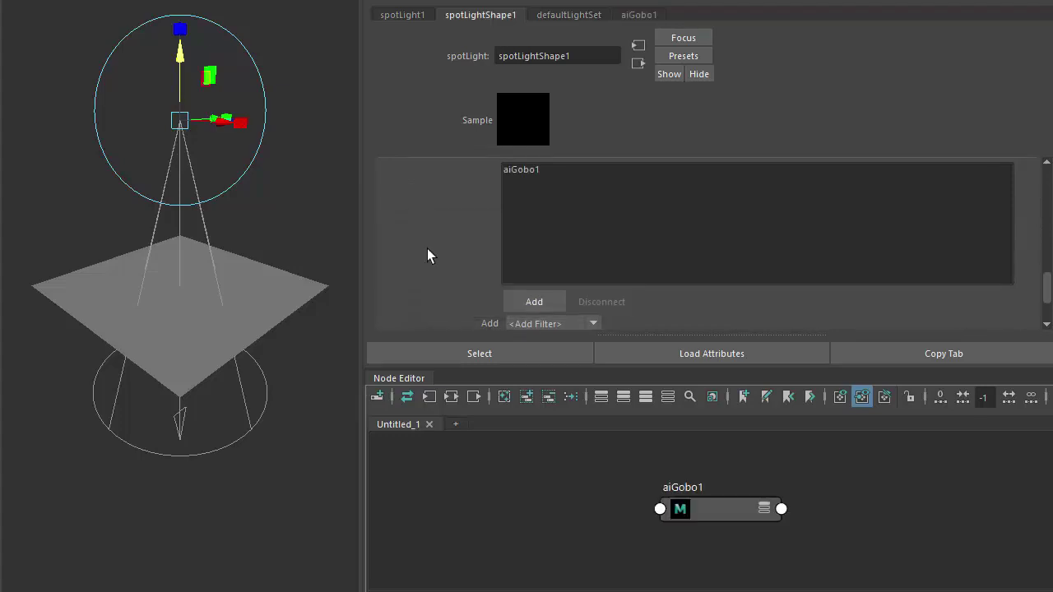
click(734, 509)
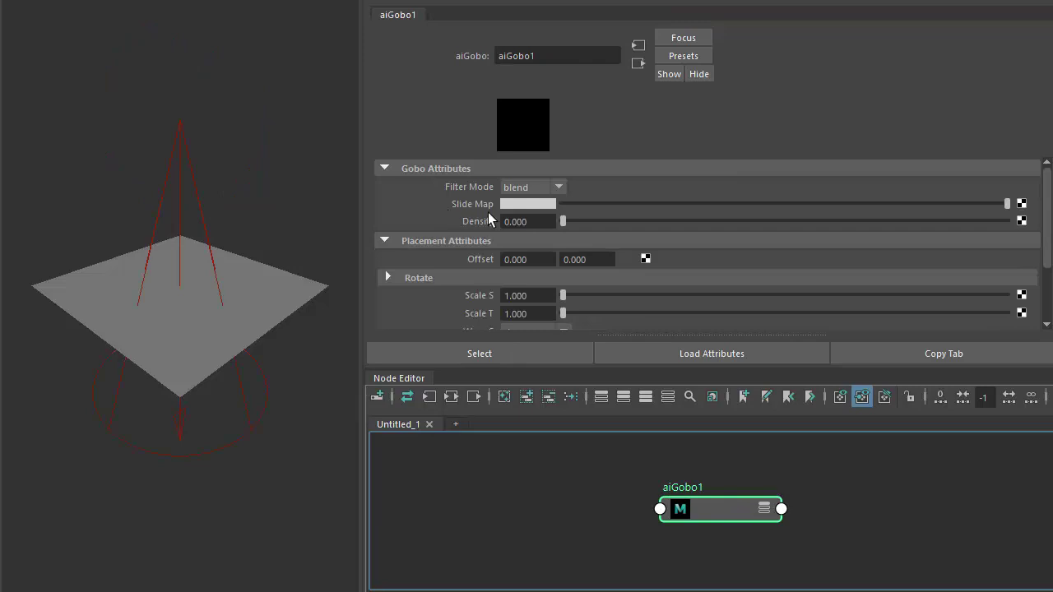
Step: Drive the gobo's Slide Map with a new aiRange node
click(1021, 204)
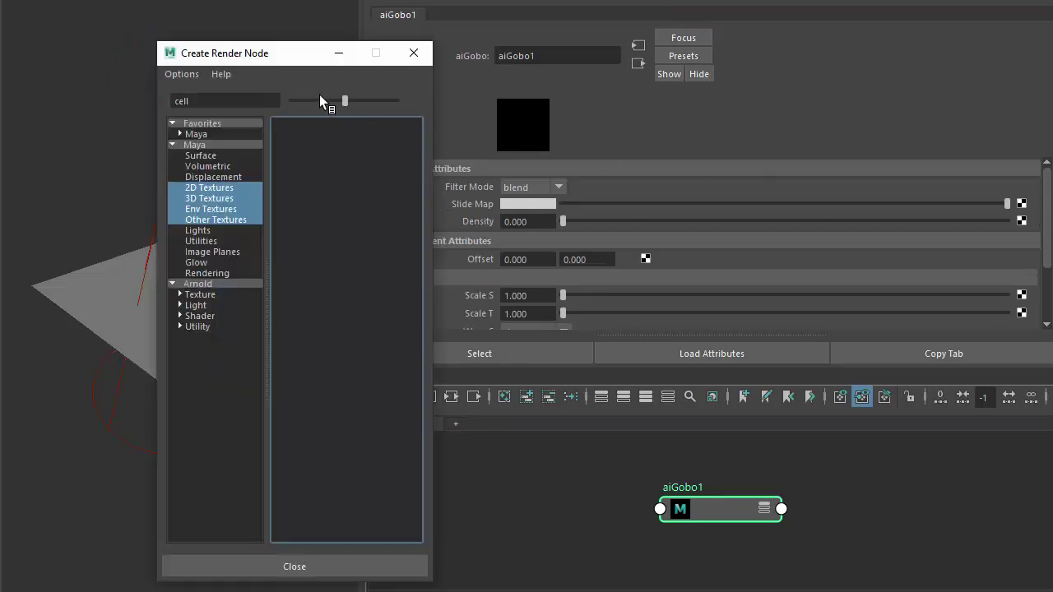
double_click(267, 101)
key(BackSpace)
text(rang)
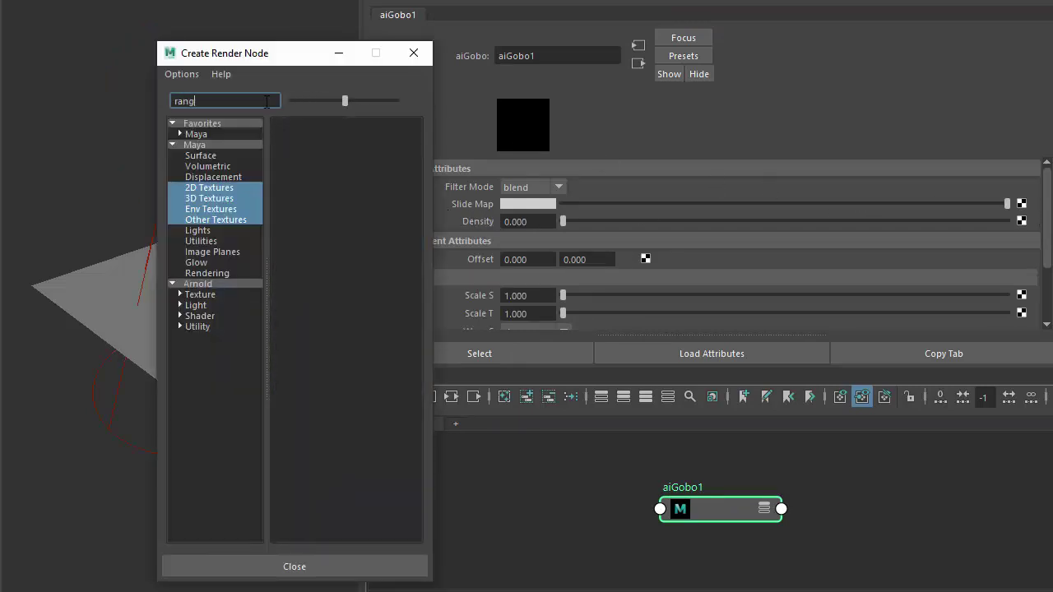
text(e)
click(202, 284)
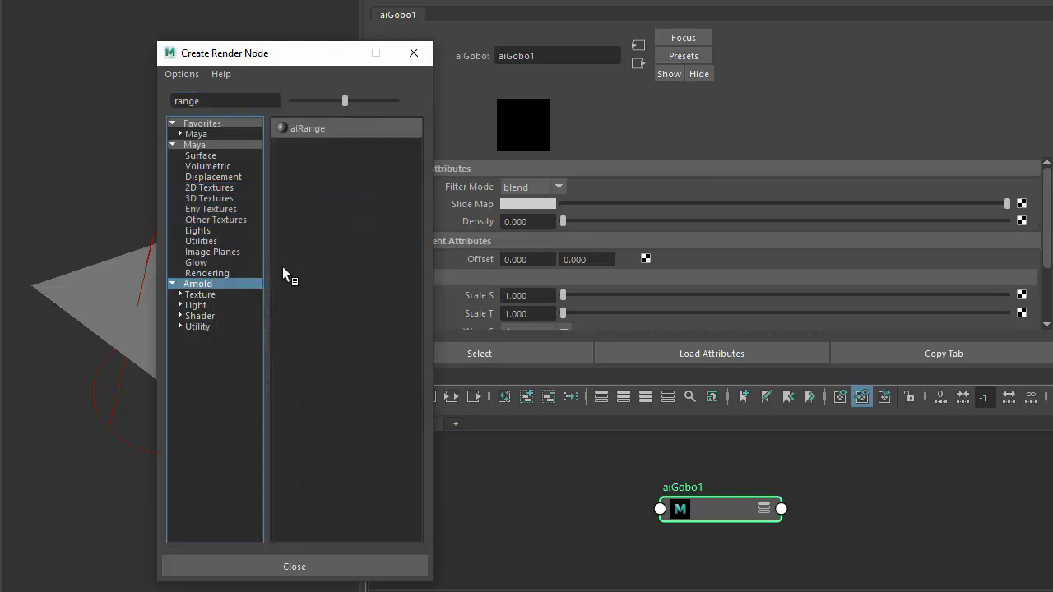
click(310, 133)
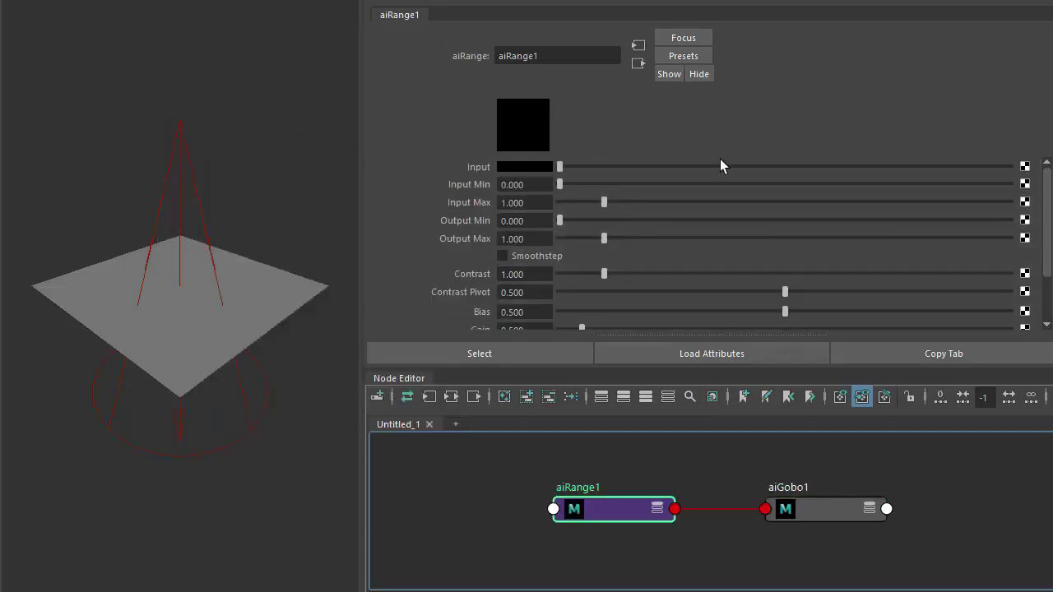
Step: Feed aiRange1's Input with a new aiCellNoise node
click(1024, 166)
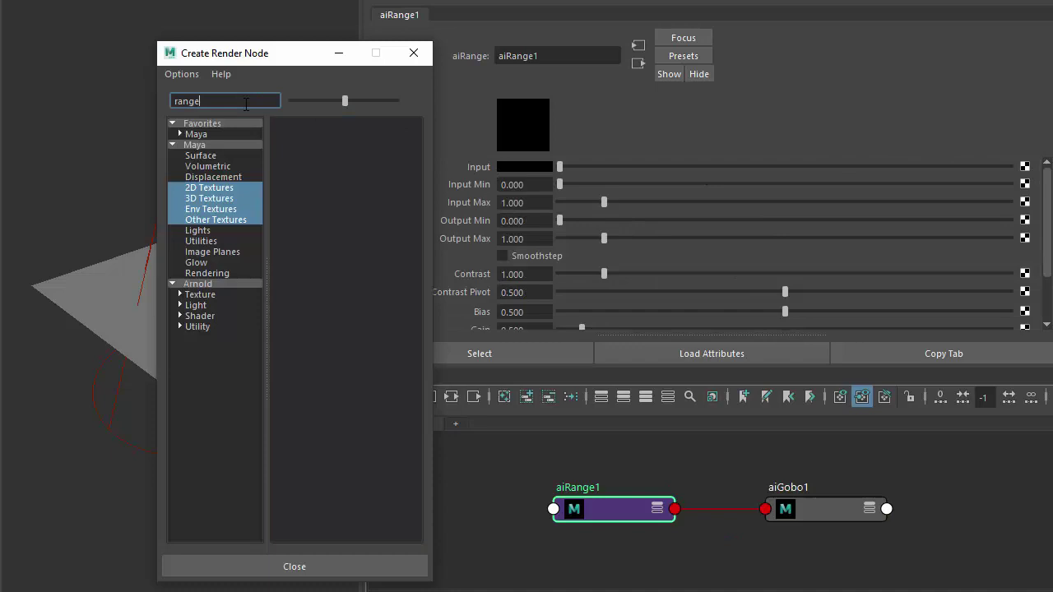
double_click(246, 101)
text(cell)
click(230, 284)
click(325, 131)
Step: Switch the viewport renderer to Arnold and select the plane
key(space)
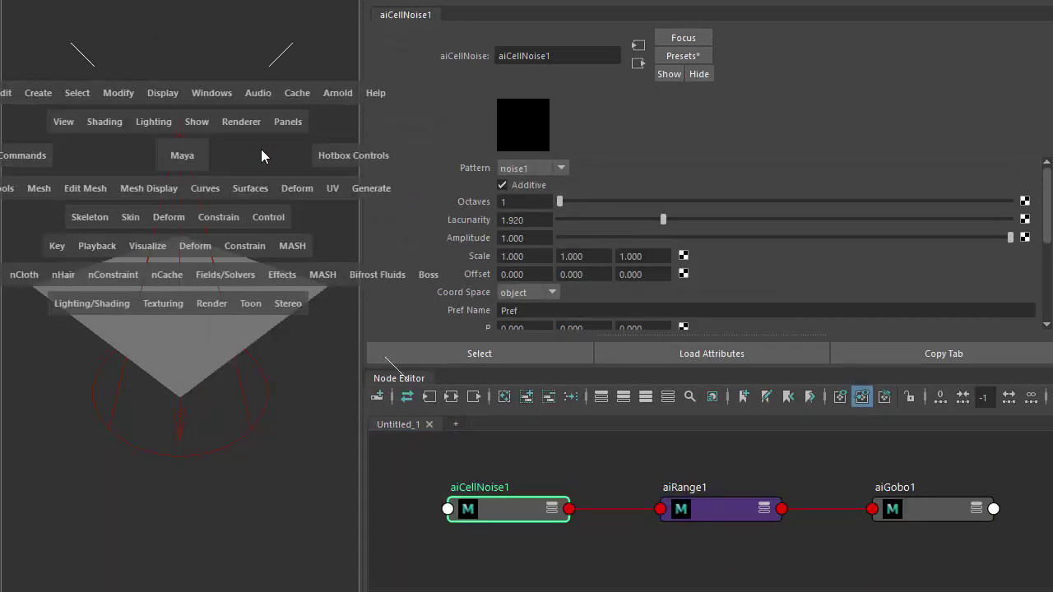
click(242, 124)
click(275, 174)
click(202, 365)
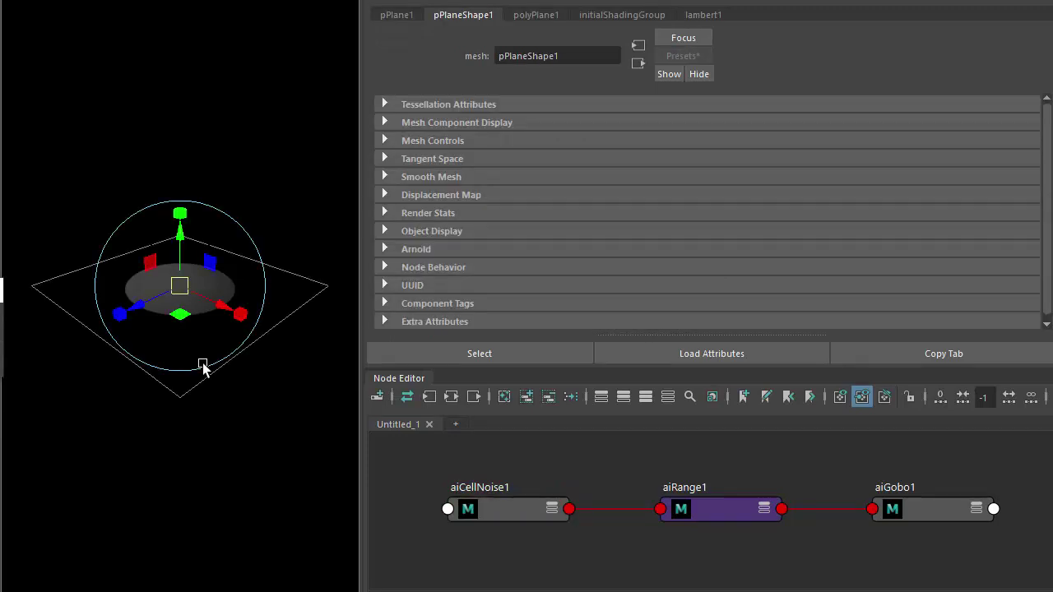
Step: Set aiCellNoise1 to Additive off, 8 octaves, scale 15×15, and uv coordinate space
click(499, 510)
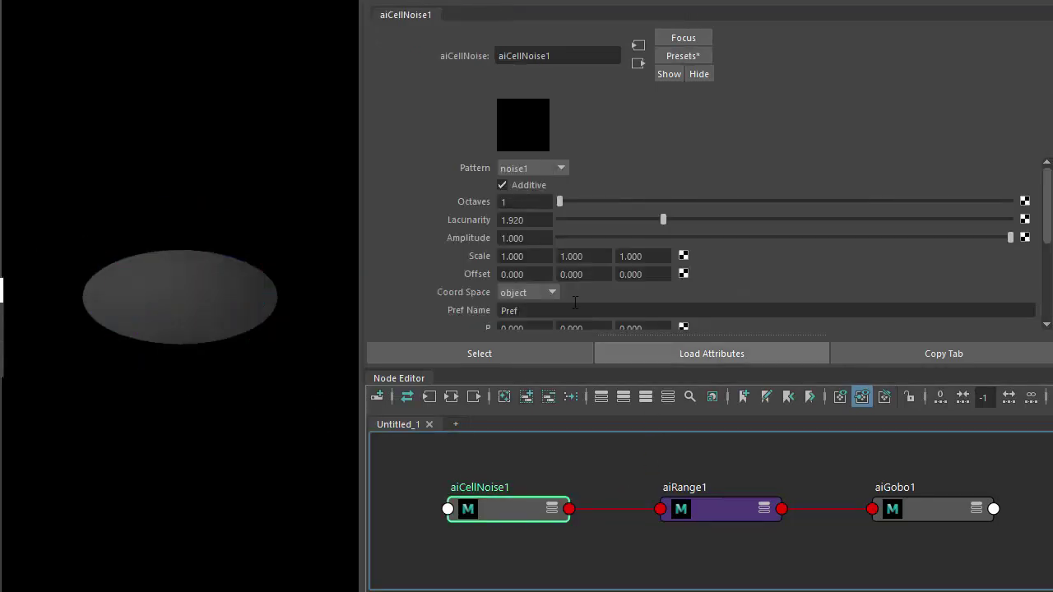
click(526, 186)
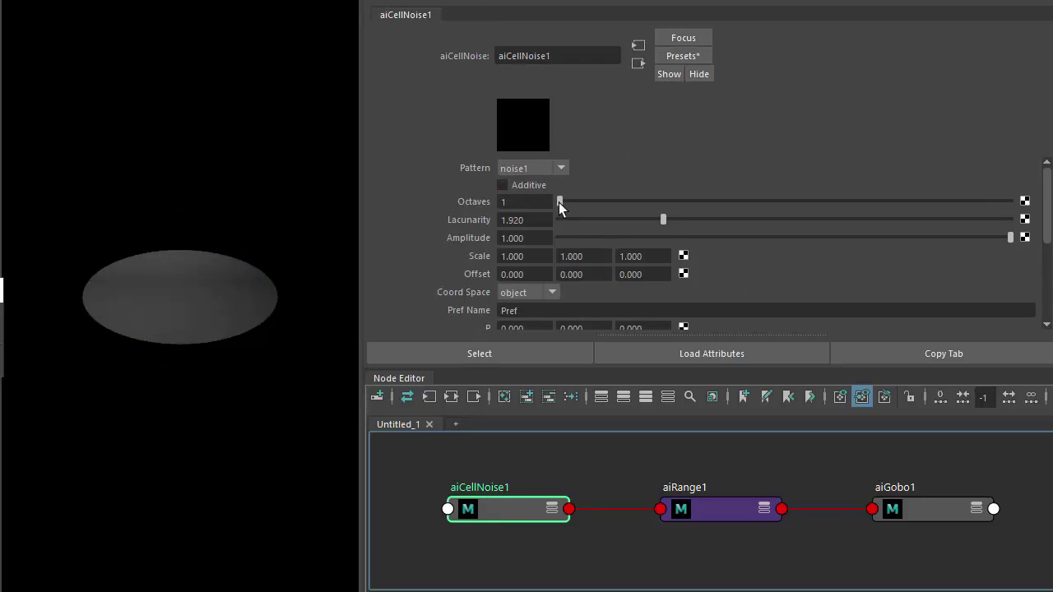
drag(558, 202, 1011, 206)
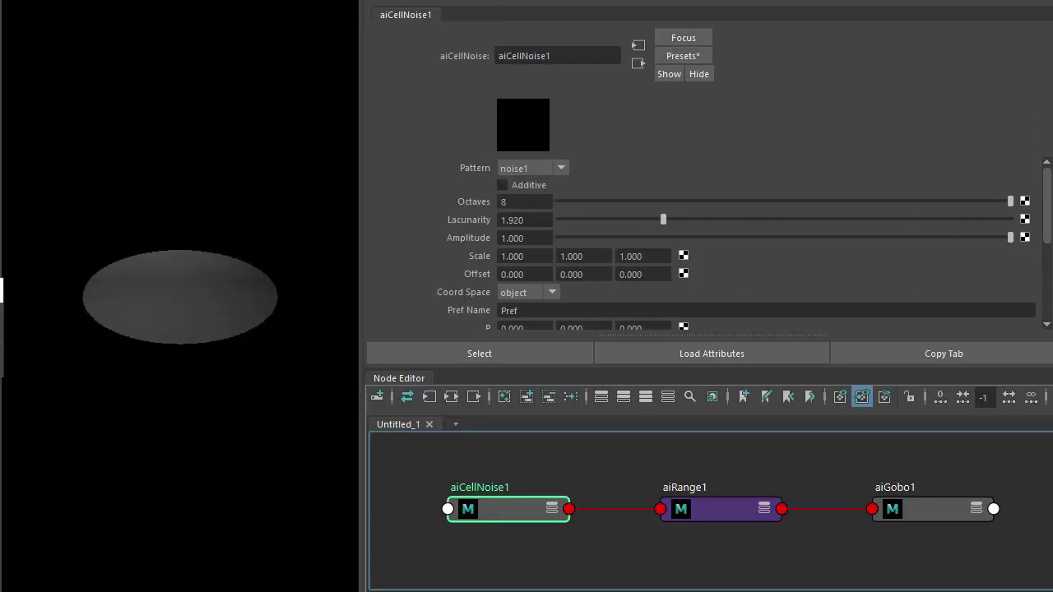
double_click(514, 256)
text(15)
key(Tab)
text(15)
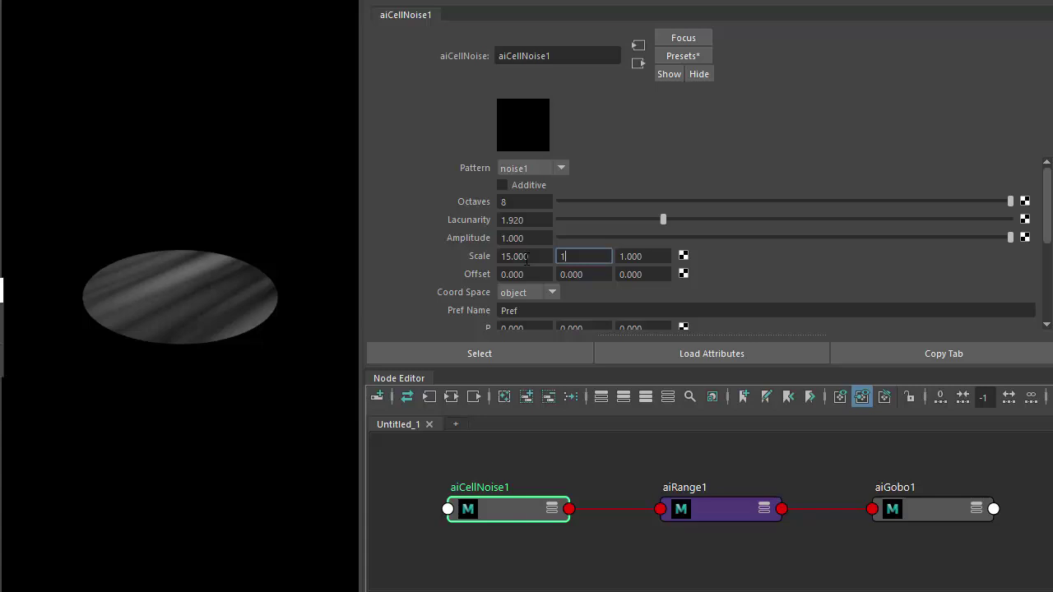
key(Tab)
click(515, 293)
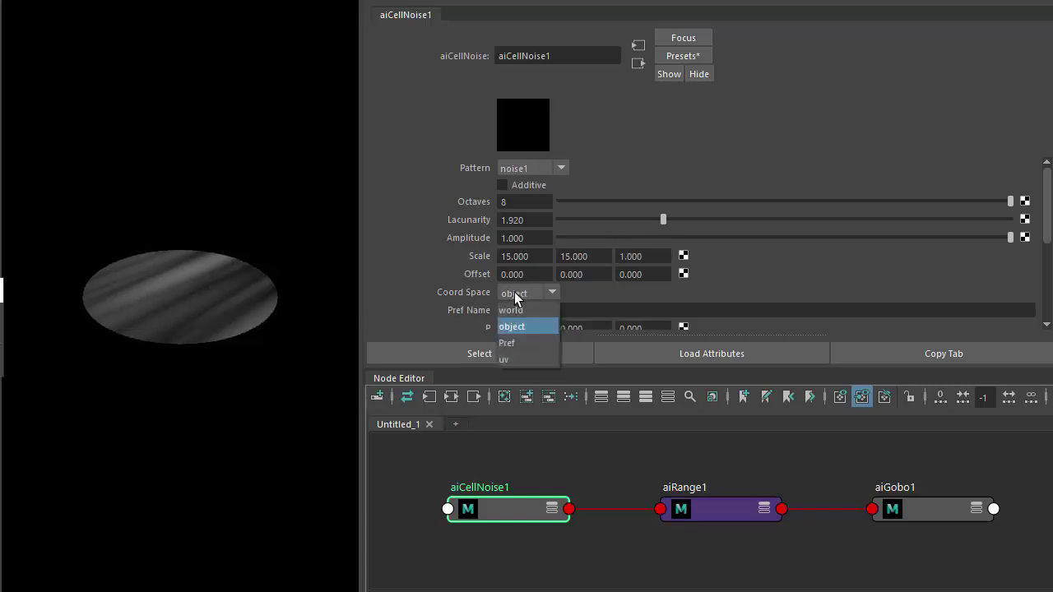
click(513, 361)
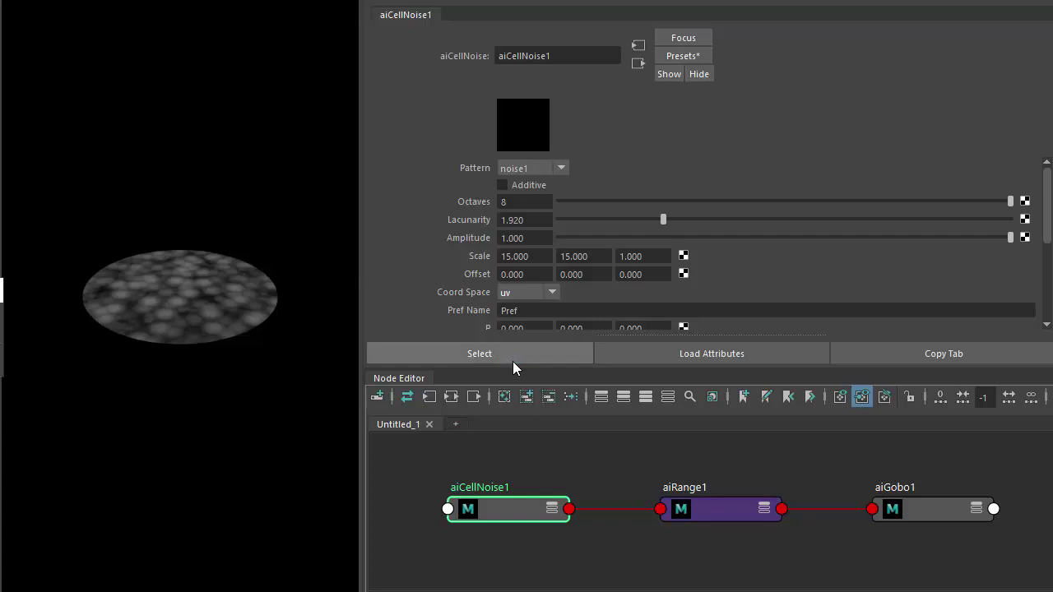
click(209, 319)
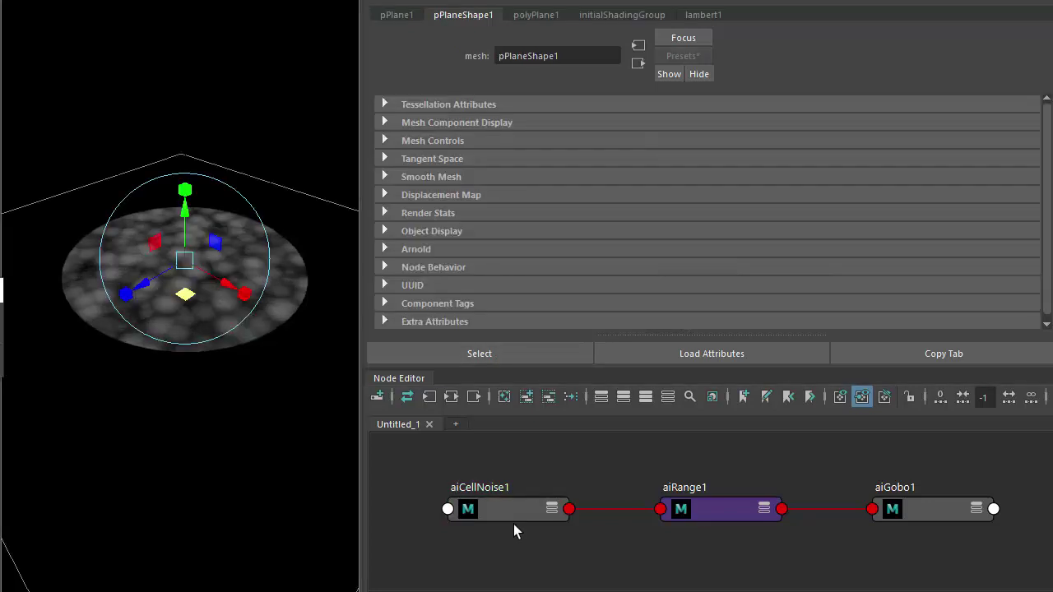
Step: Give aiRange1 Output Min 1, Output Max 0, and turn on Smoothstep
click(716, 516)
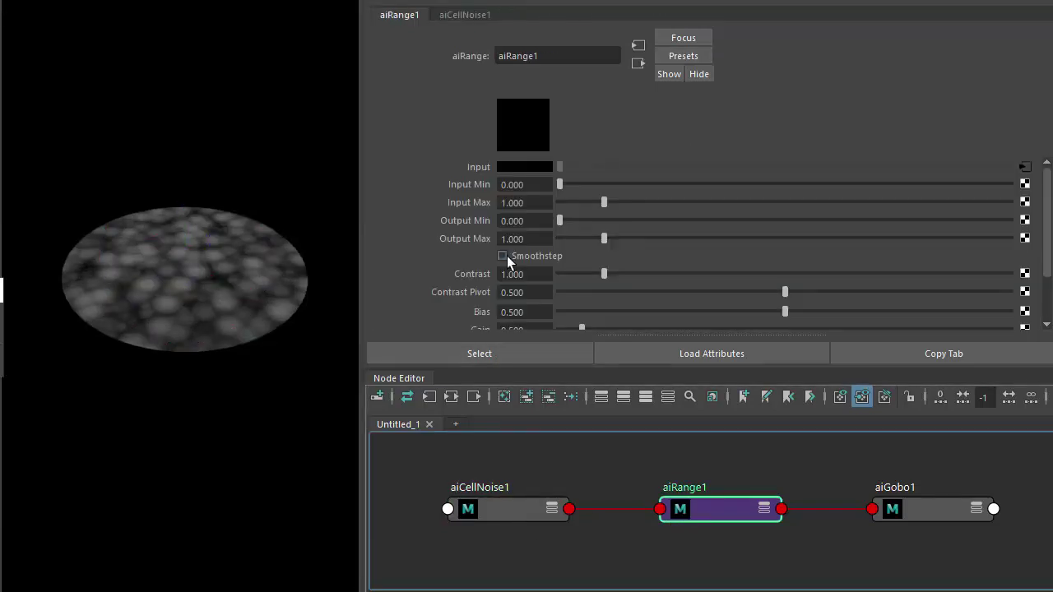
click(531, 221)
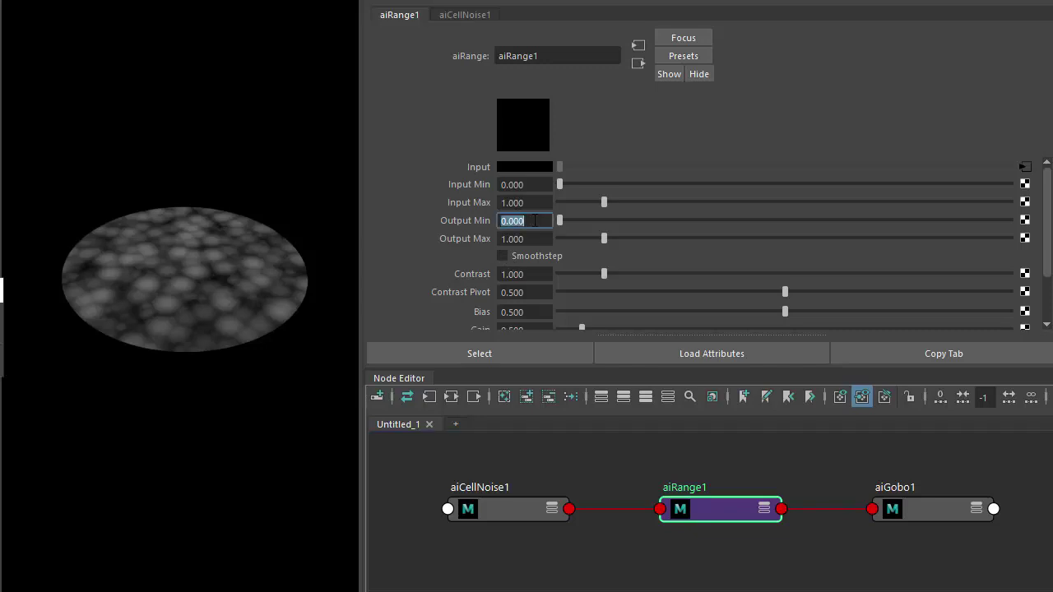
text(1)
key(Tab)
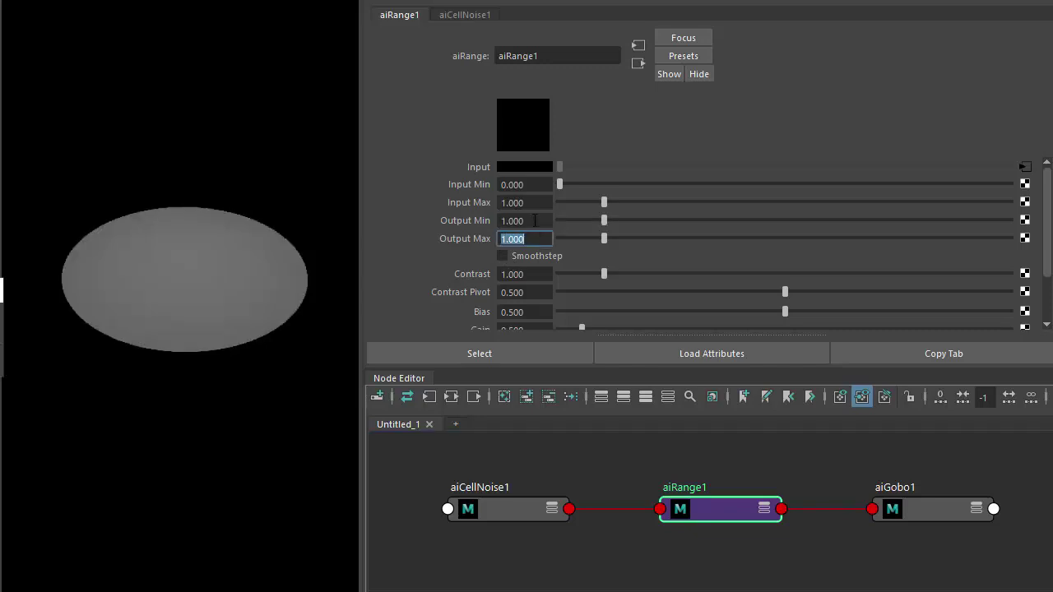
text(1)
key(Tab)
click(535, 238)
text(0)
key(Tab)
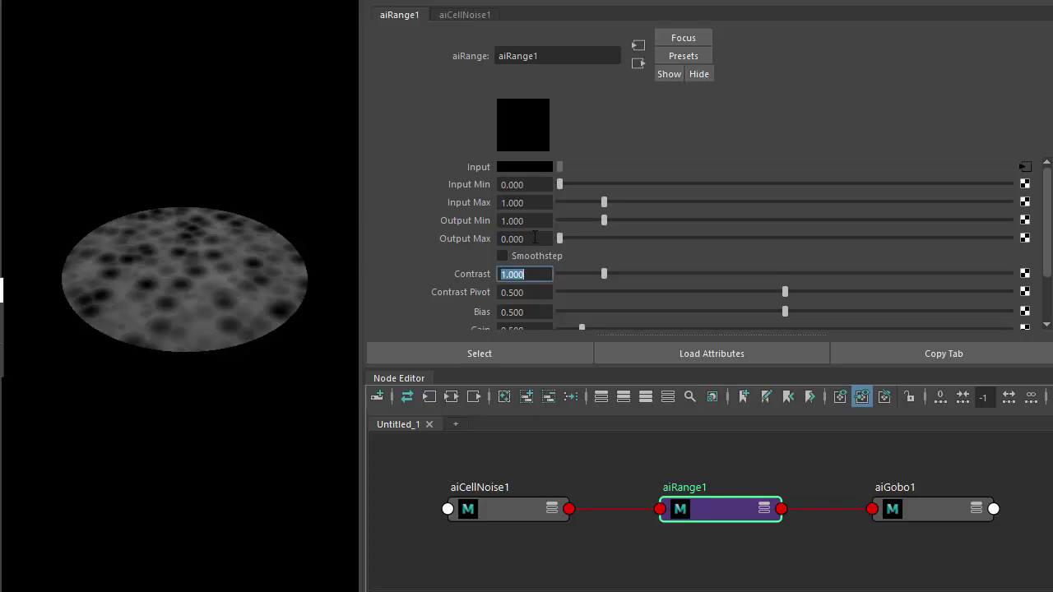
click(526, 259)
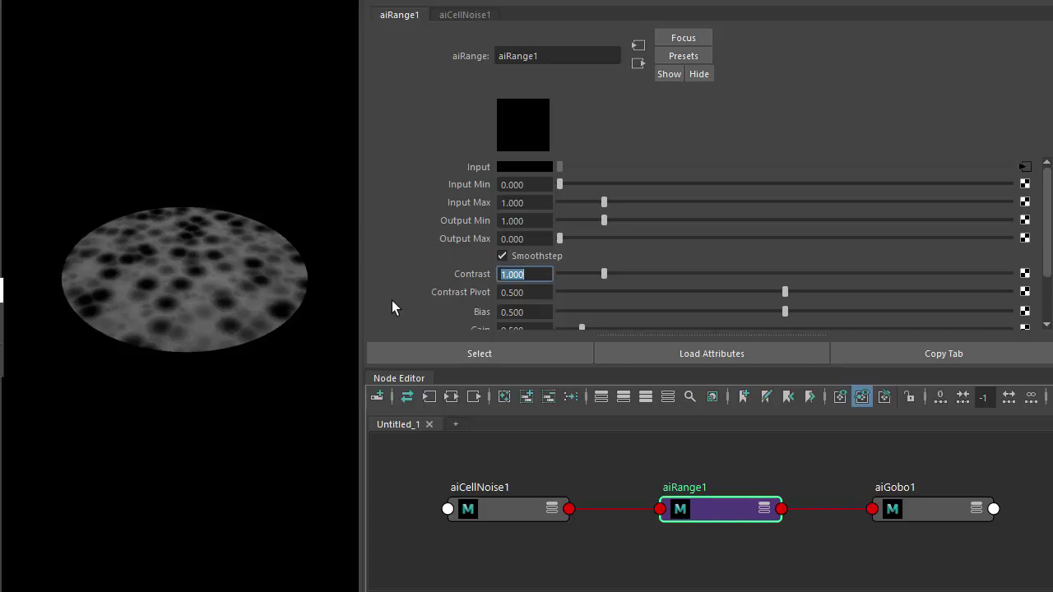
Step: Set aiCellNoise1's Lacunarity to 1.1
click(506, 508)
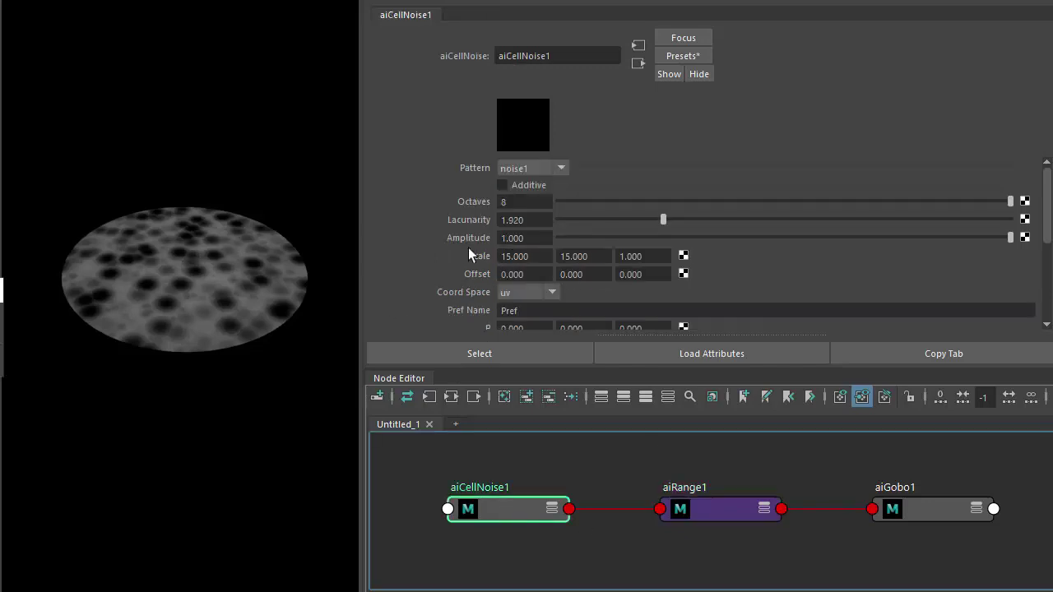
click(571, 219)
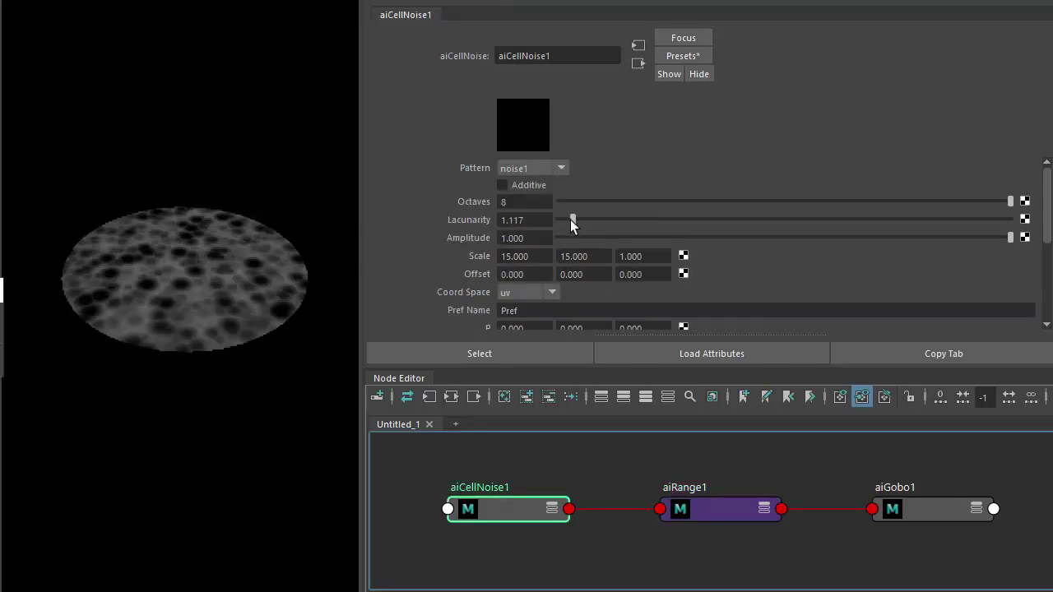
drag(571, 221, 568, 221)
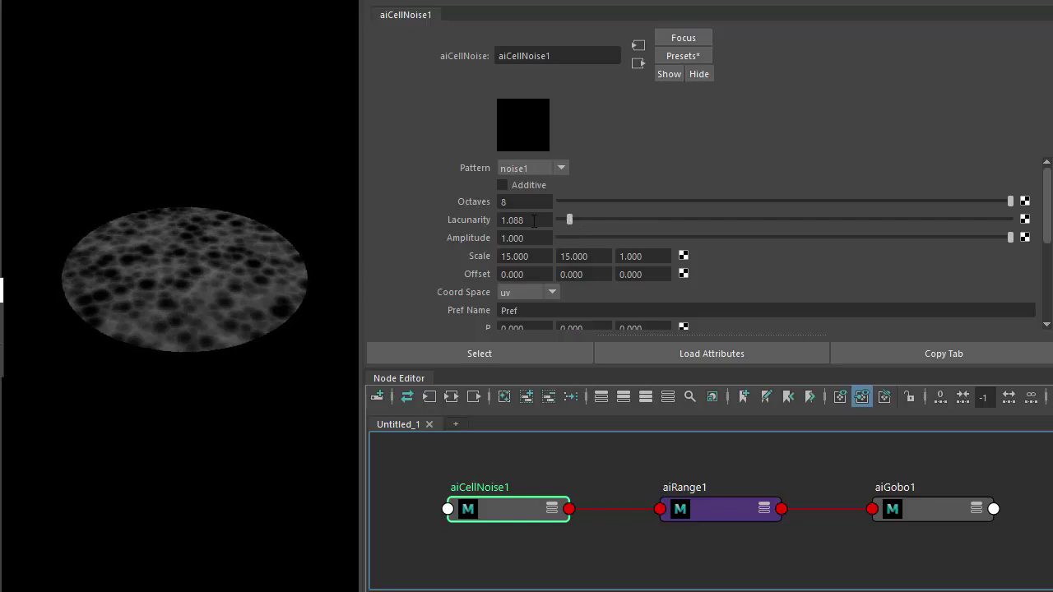
click(534, 220)
text(.1)
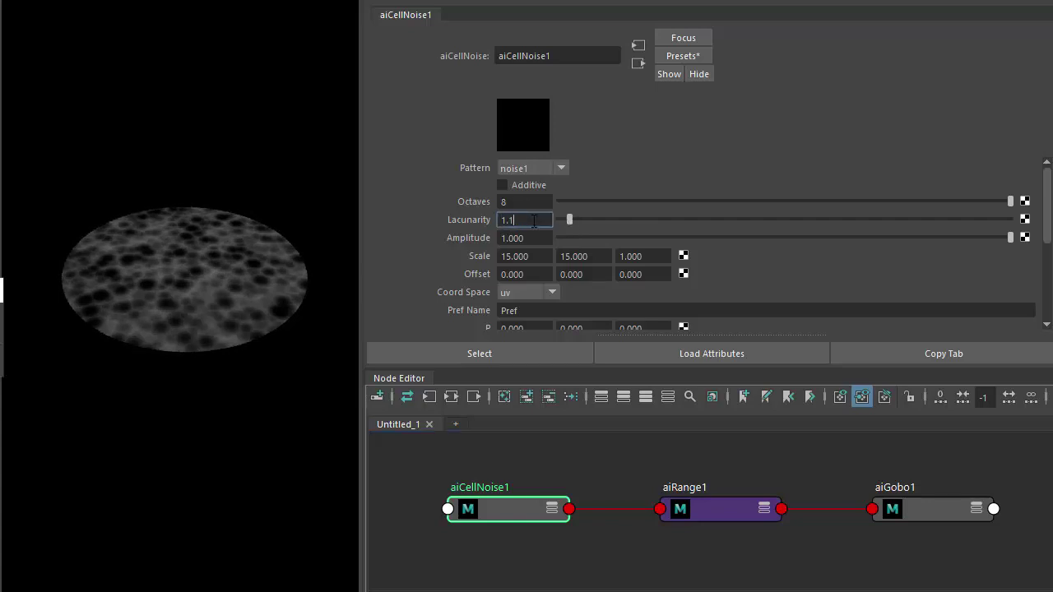
key(Tab)
Step: Scrub aiCellNoise1's Time to preview the pattern, then reset it to 0
scroll(450, 240, down, 2)
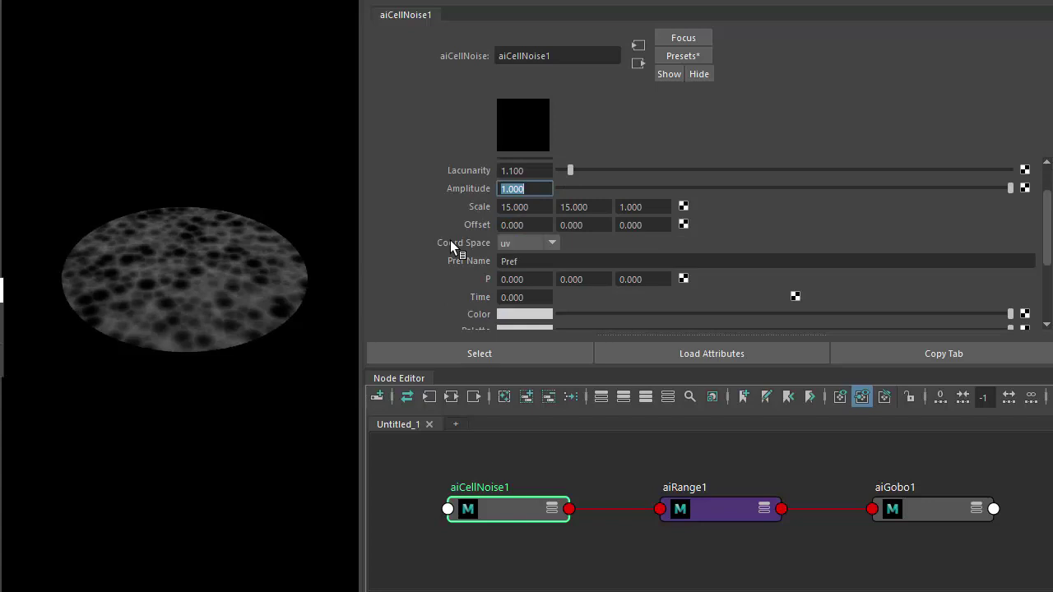
ctrl+drag(505, 301, 549, 298)
double_click(535, 297)
text(0)
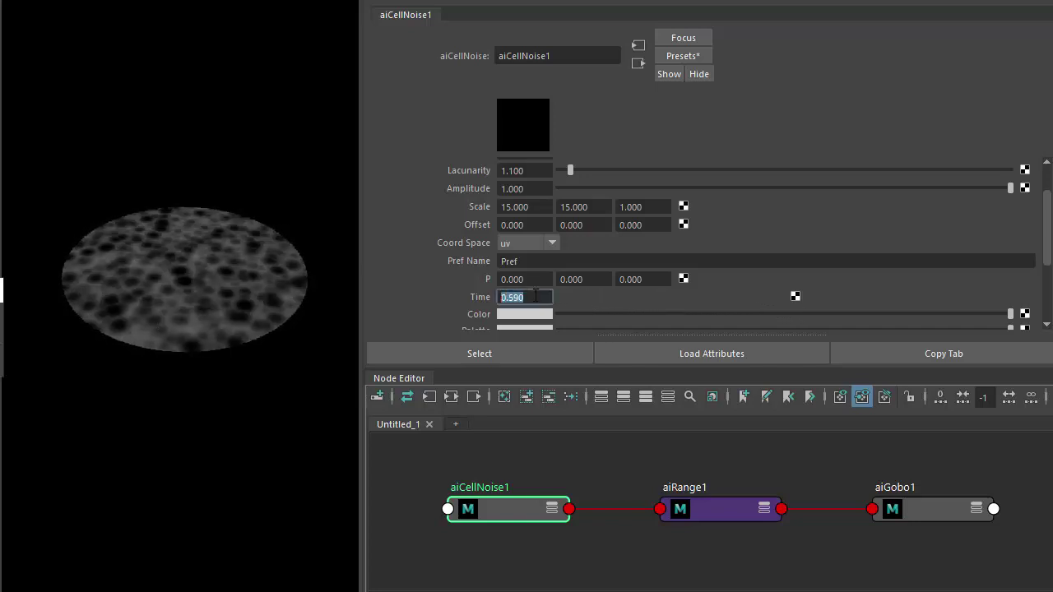
key(Tab)
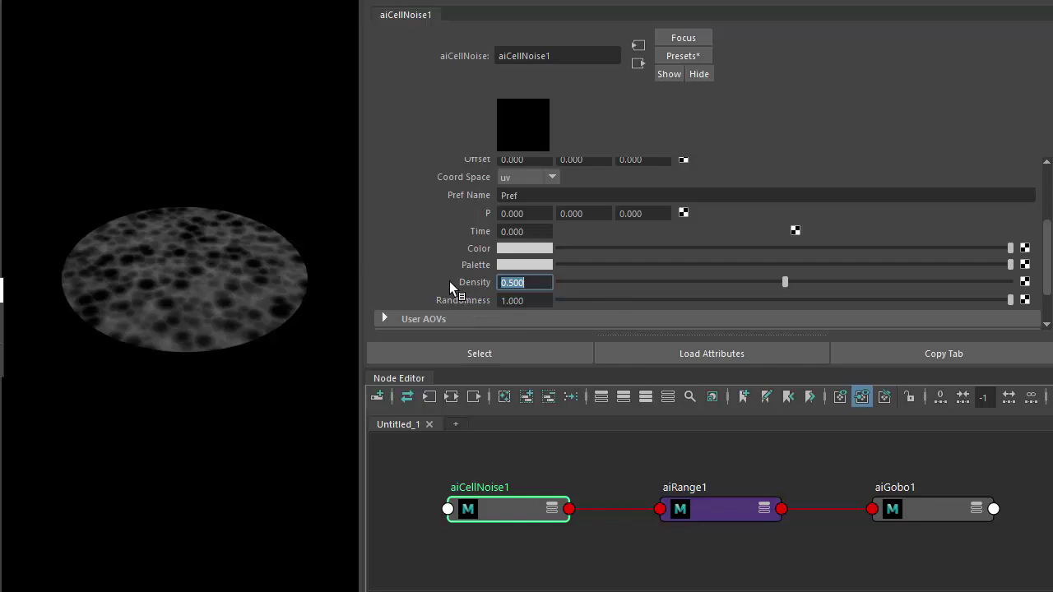
Step: Duplicate aiCellNoise1 into aiCellNoise2 and move it to the left of the graph
key(ctrl+d)
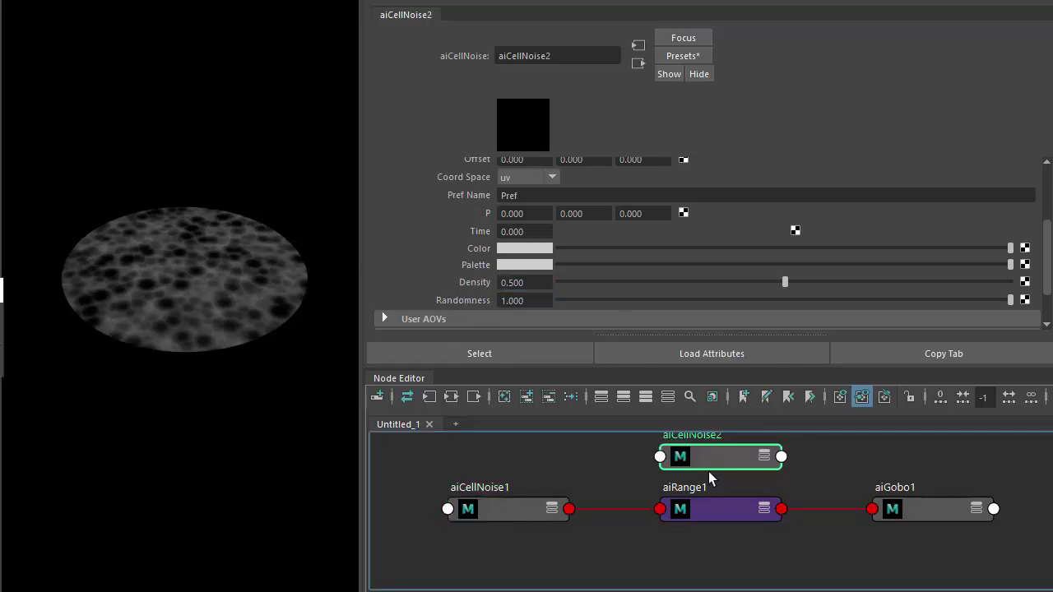
drag(708, 471, 423, 471)
click(530, 471)
middle_drag(531, 471, 730, 464)
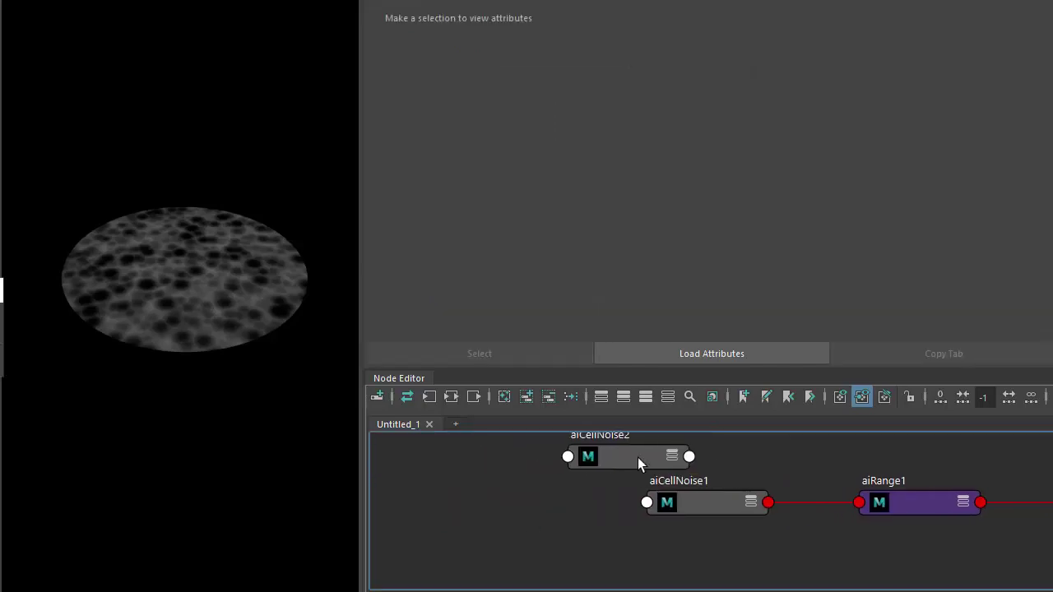
drag(639, 462, 479, 466)
Step: Connect aiCellNoise2's Out Color R to aiCellNoise1's randomness
click(527, 466)
click(526, 468)
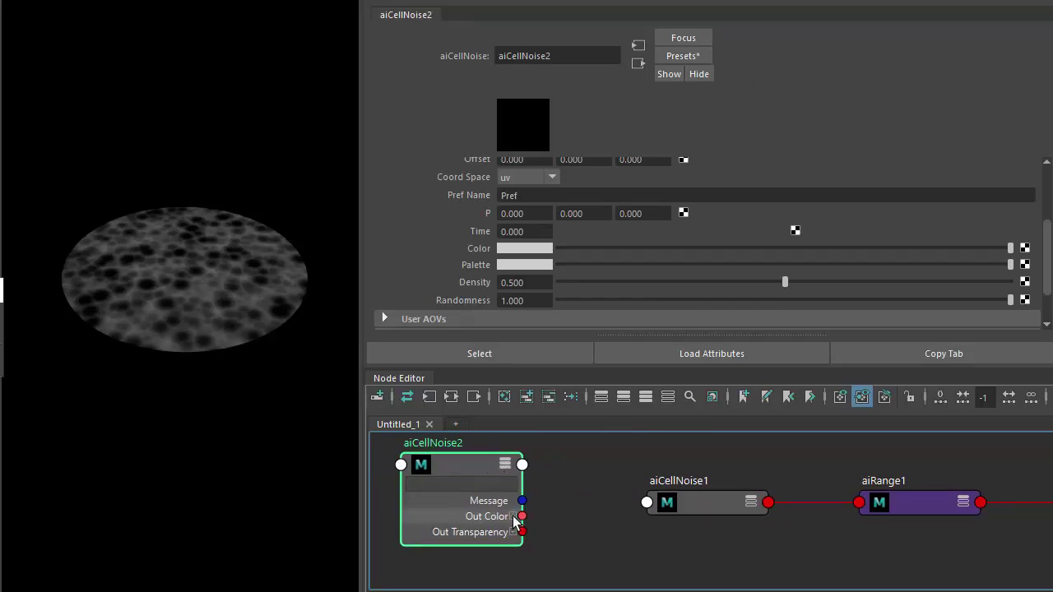
click(513, 517)
drag(522, 532, 644, 502)
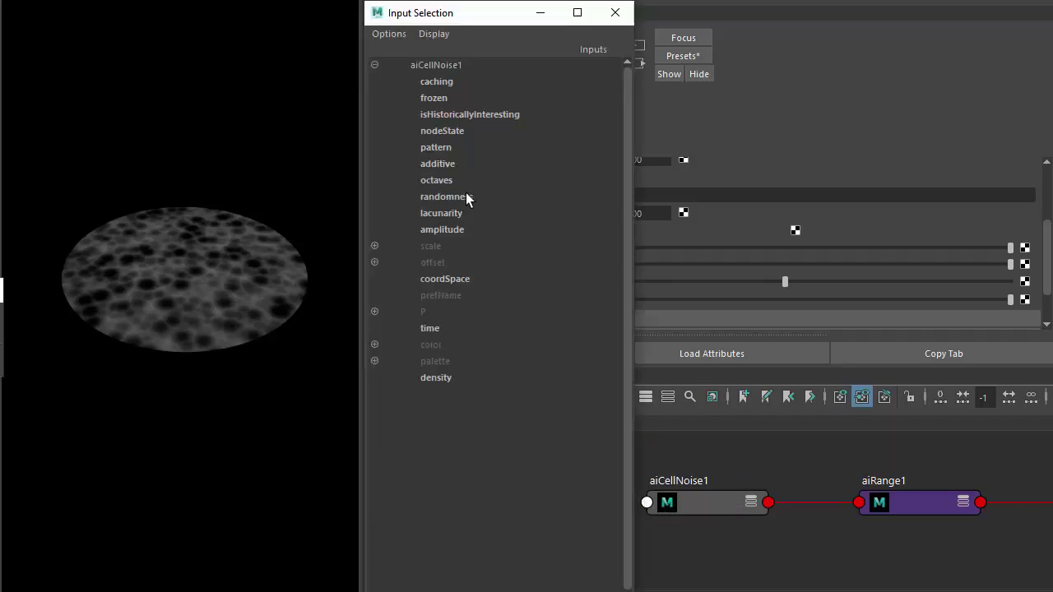
click(463, 198)
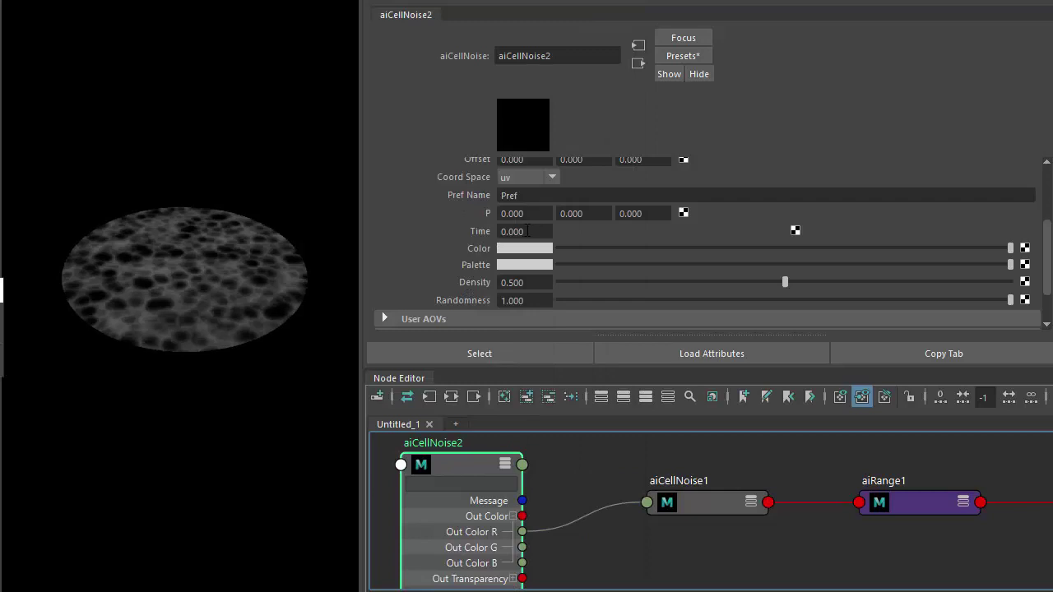
Step: Raise aiCellNoise2's Time to 1.620 to make the cells irregular
ctrl+drag(512, 232, 643, 239)
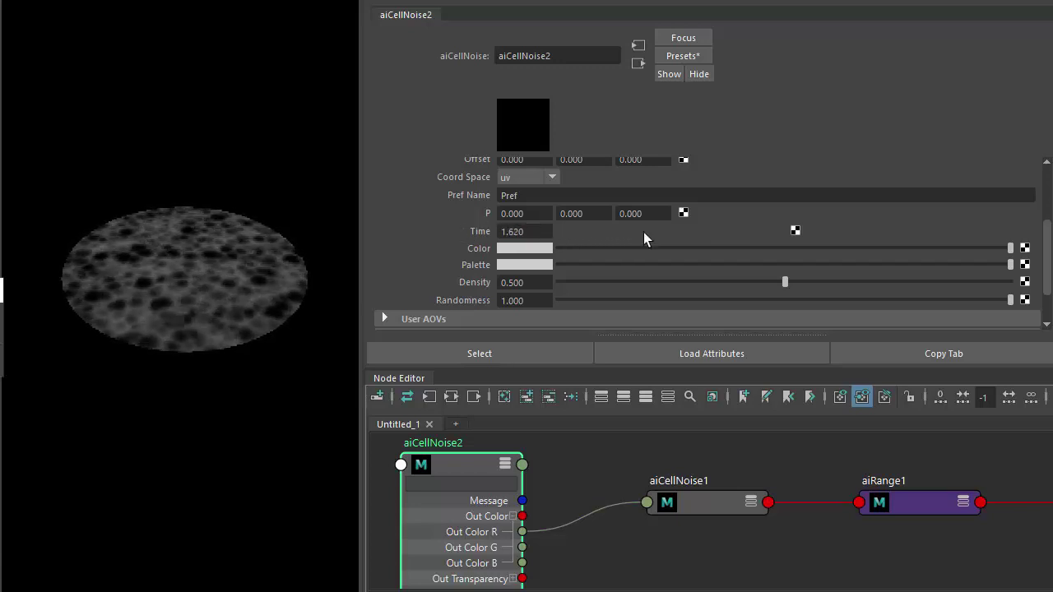
click(467, 464)
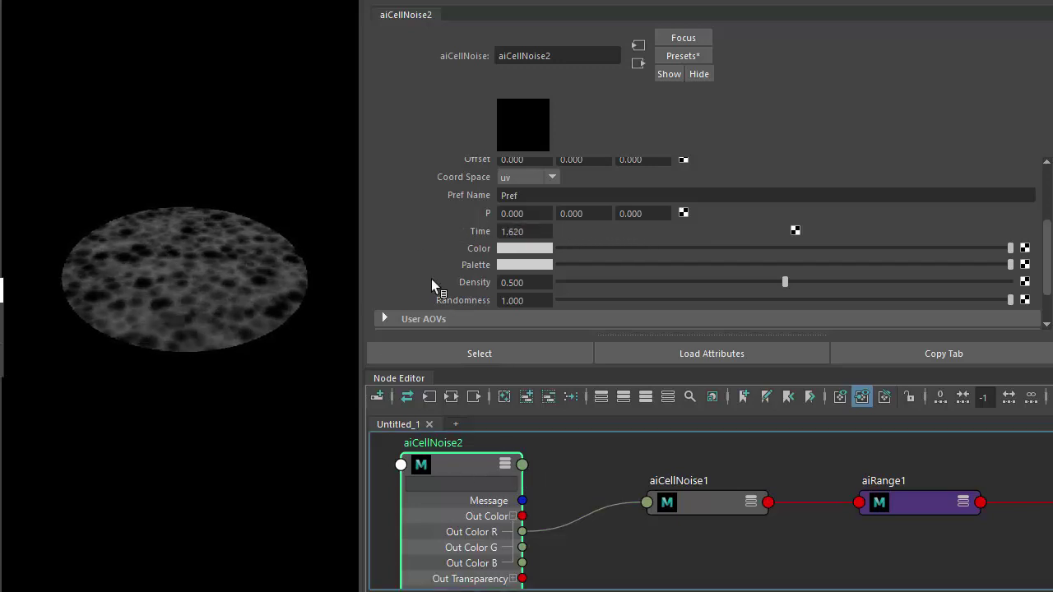
scroll(436, 262, up, 3)
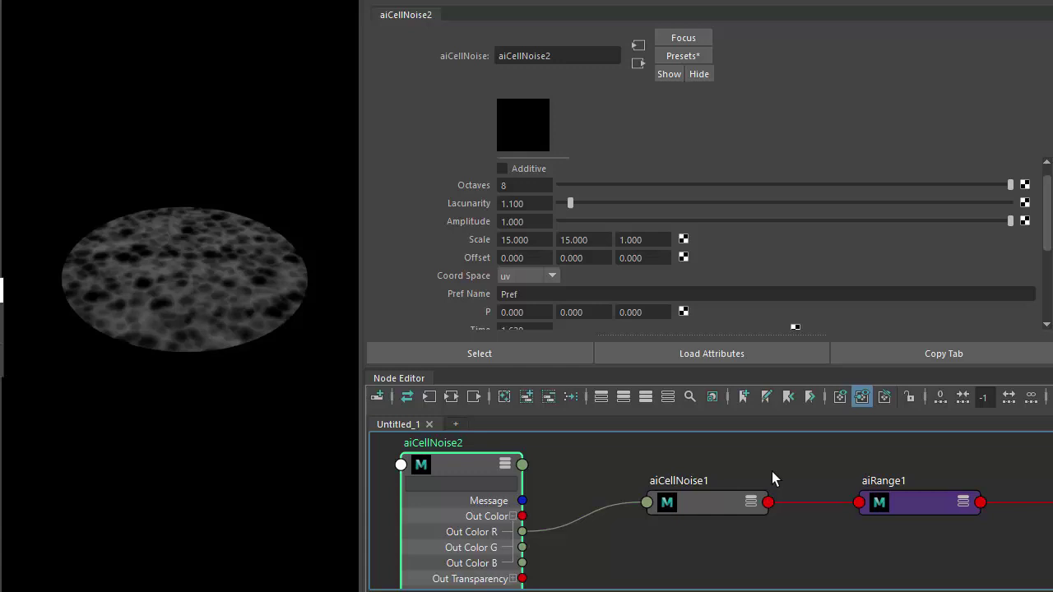
Step: Set aiGobo1's Density to 0.428 and its Filter Mode to mix
click(914, 496)
alt+middle_drag(914, 498, 604, 498)
click(808, 504)
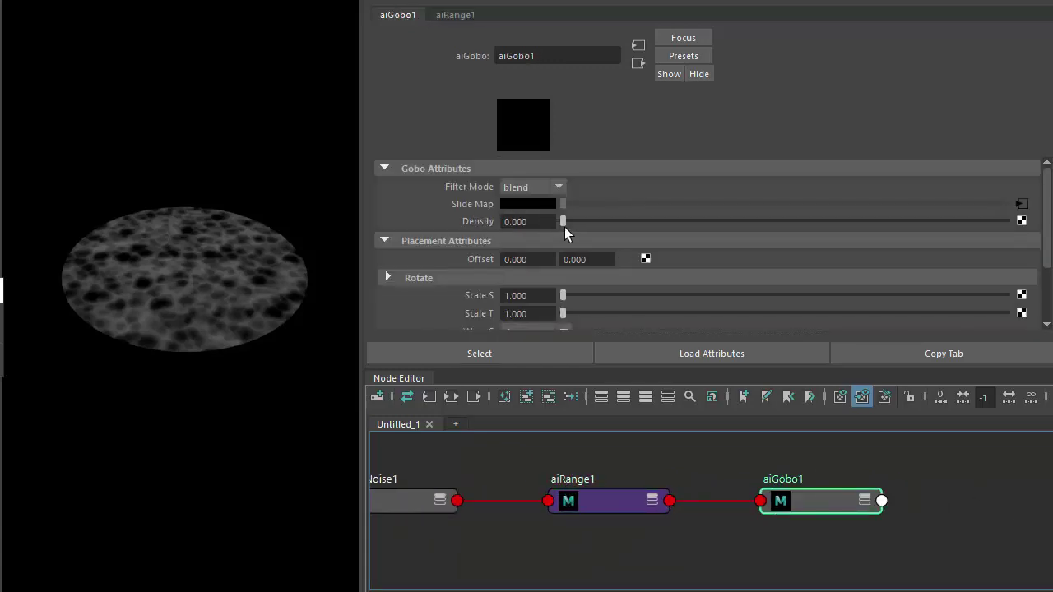
drag(564, 224, 581, 218)
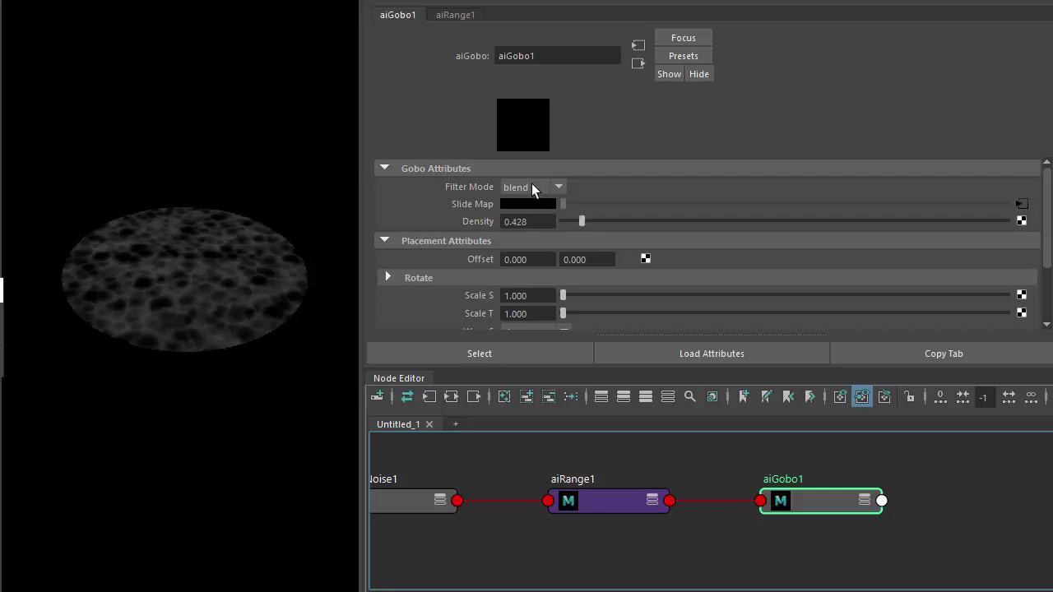
click(532, 188)
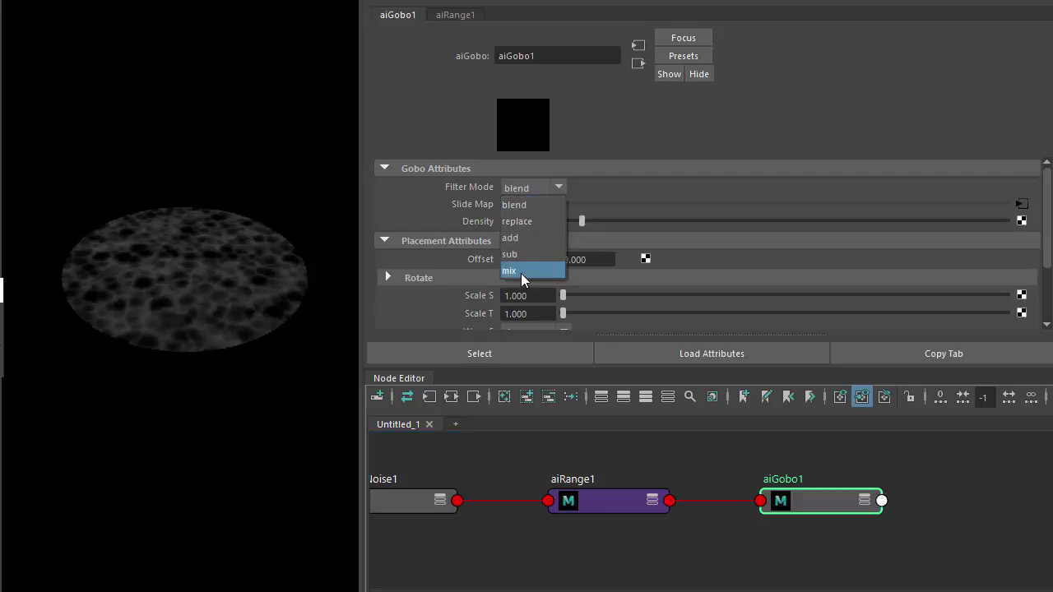
click(521, 272)
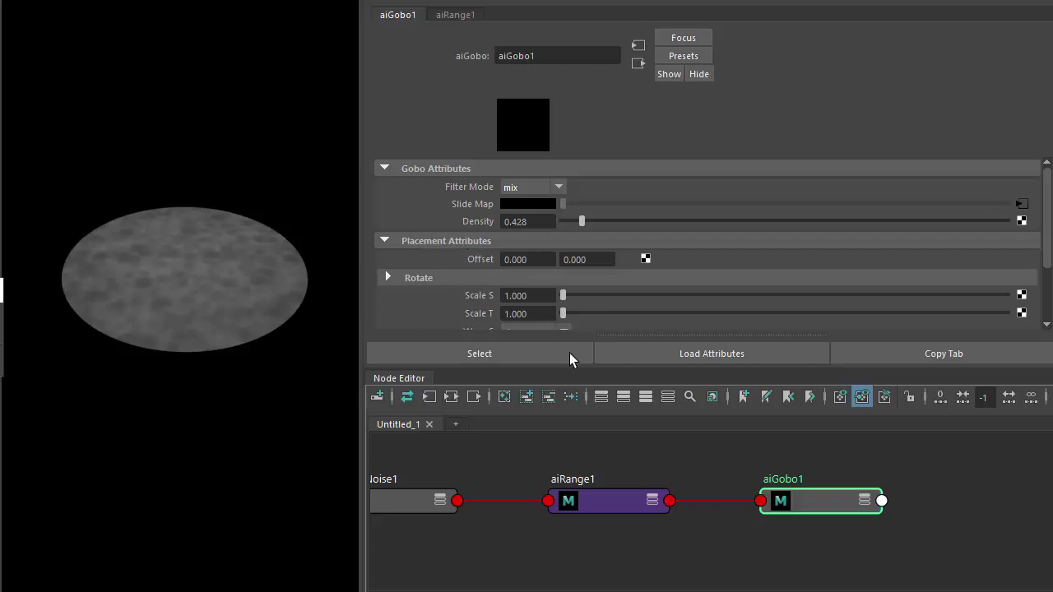
Step: Increase aiRange1's Contrast to about 4.341
click(593, 499)
alt+middle_drag(593, 498, 707, 489)
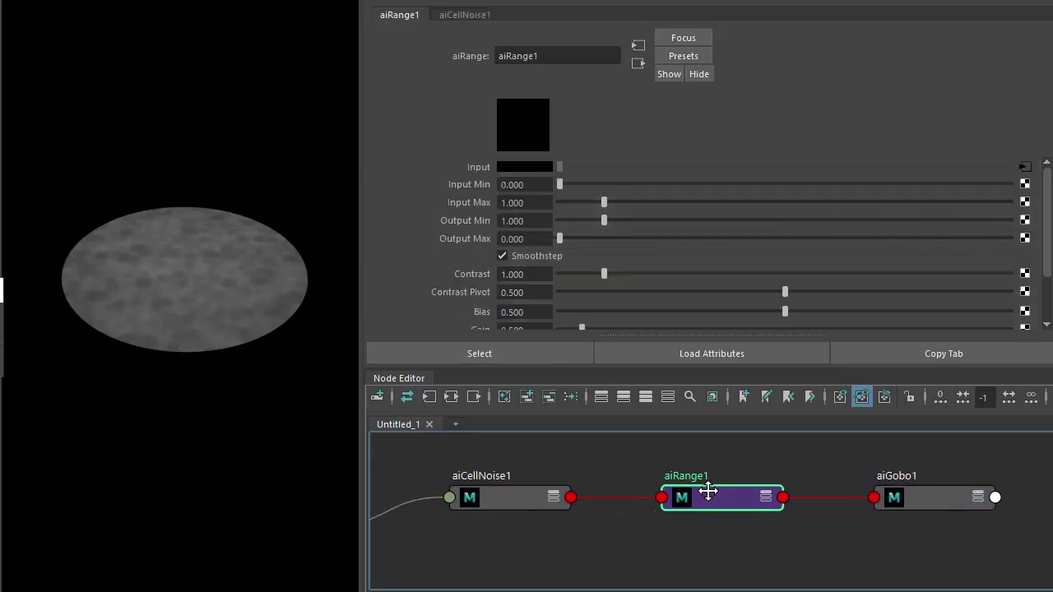
drag(620, 273, 754, 276)
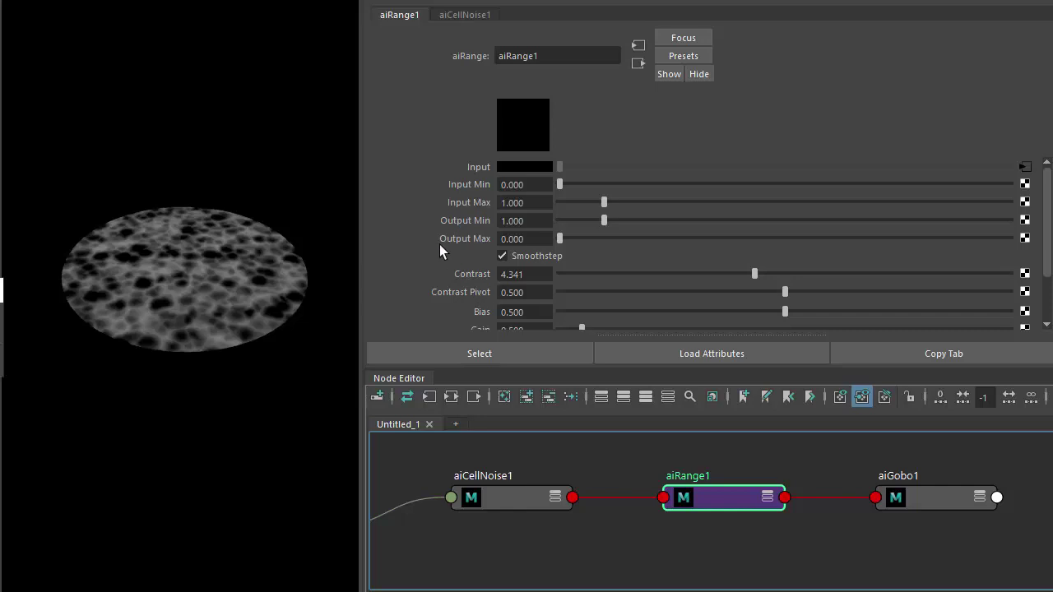
Step: Bring aiCellNoise2 into view and open the Time Slider as a floating window
click(516, 463)
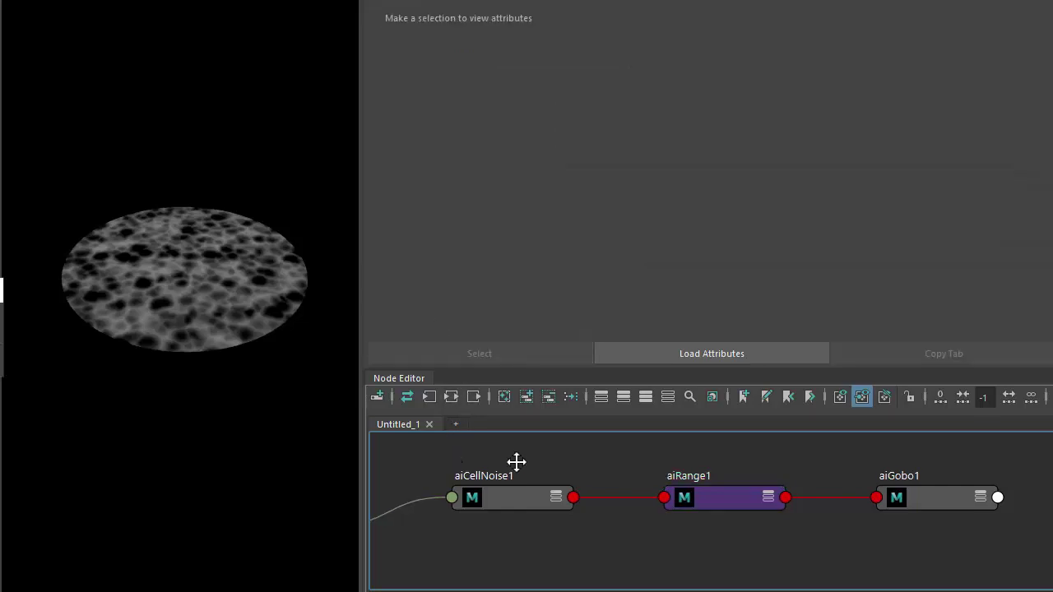
alt+middle_drag(516, 463, 700, 463)
mouse_move(630, 452)
alt+middle_down()
mouse_move(776, 456)
mouse_move(625, 463)
alt+middle_up()
scroll(775, 456, down, 2)
scroll(774, 456, up, 4)
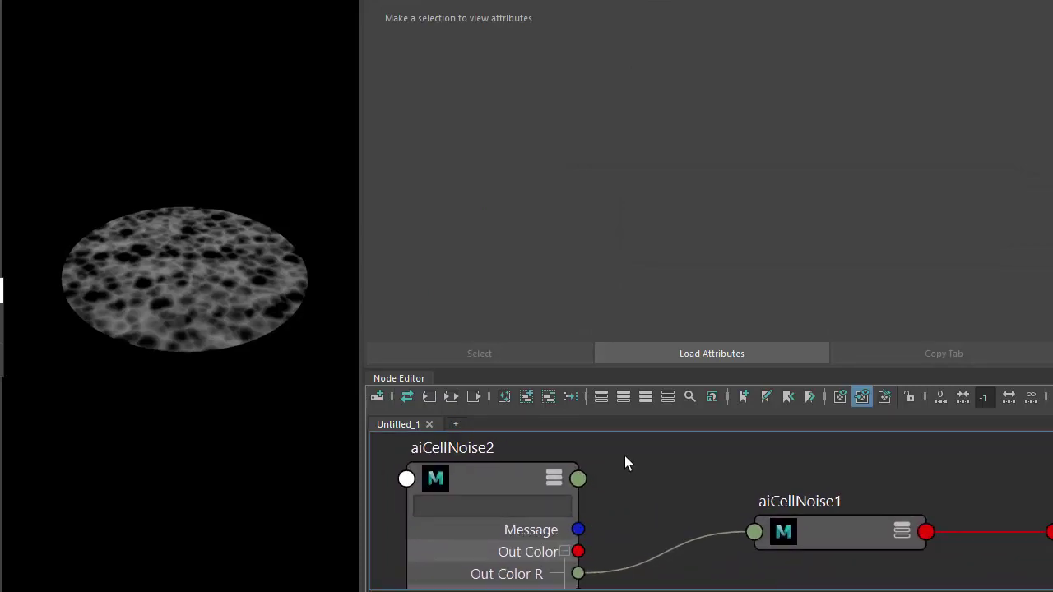
key(space)
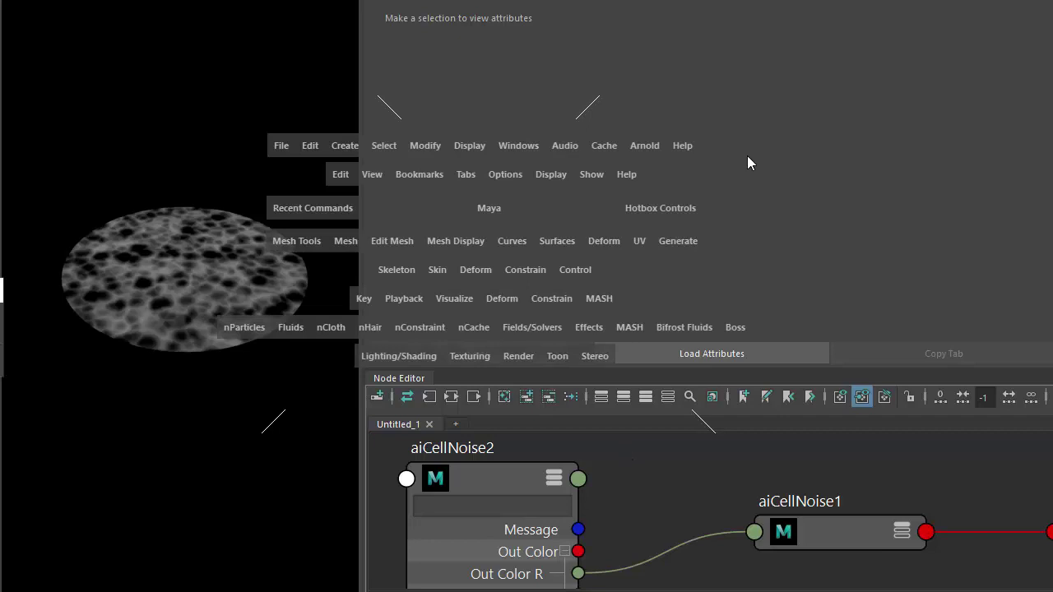
drag(747, 156, 748, 199)
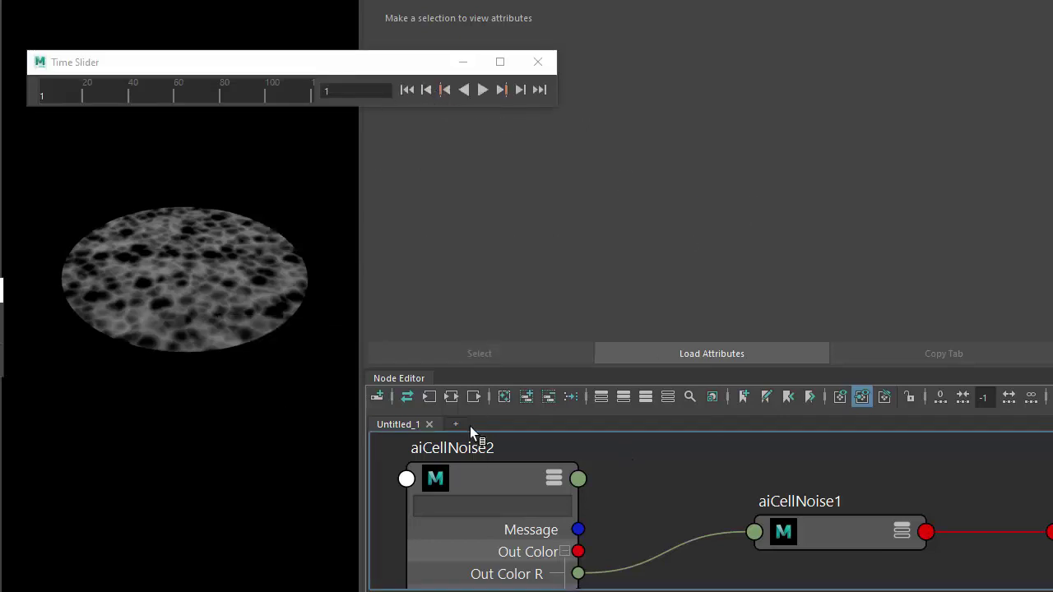
Step: Keyframe aiCellNoise2's Time at 0 on frame 1
click(477, 471)
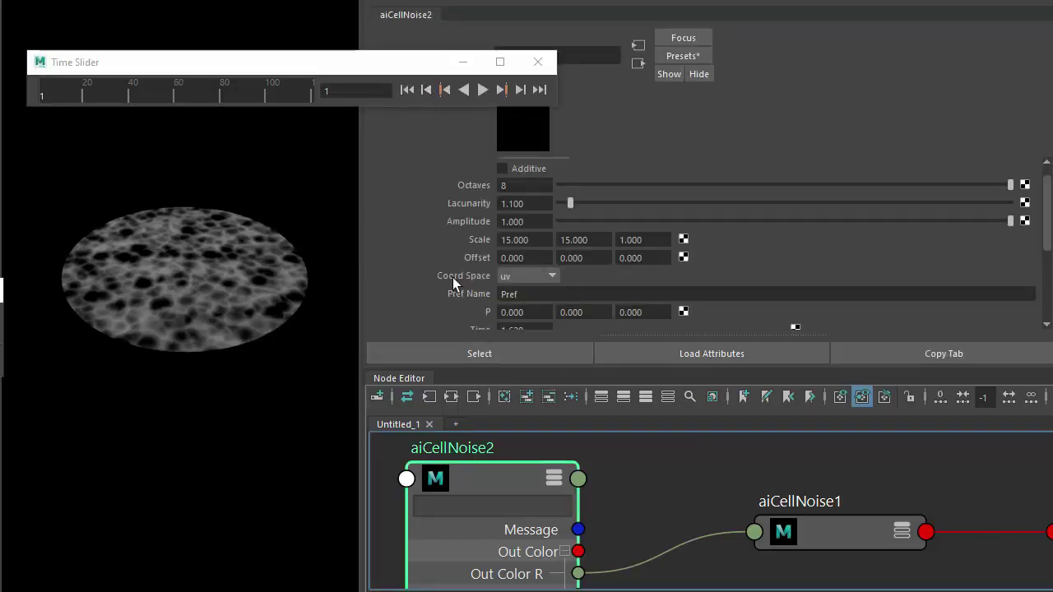
scroll(452, 277, down, 3)
scroll(453, 277, up, 1)
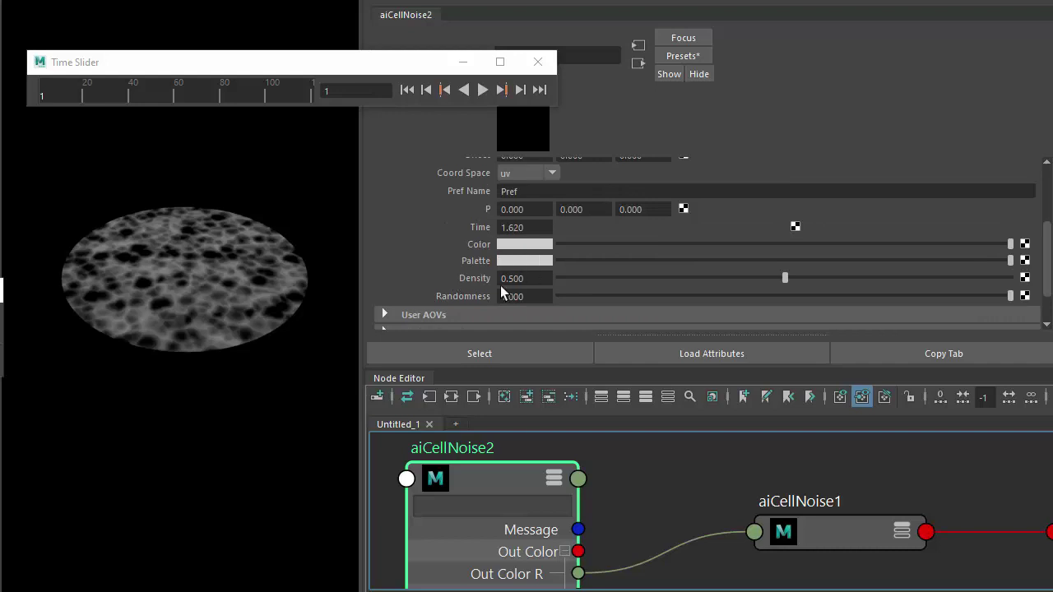
click(528, 228)
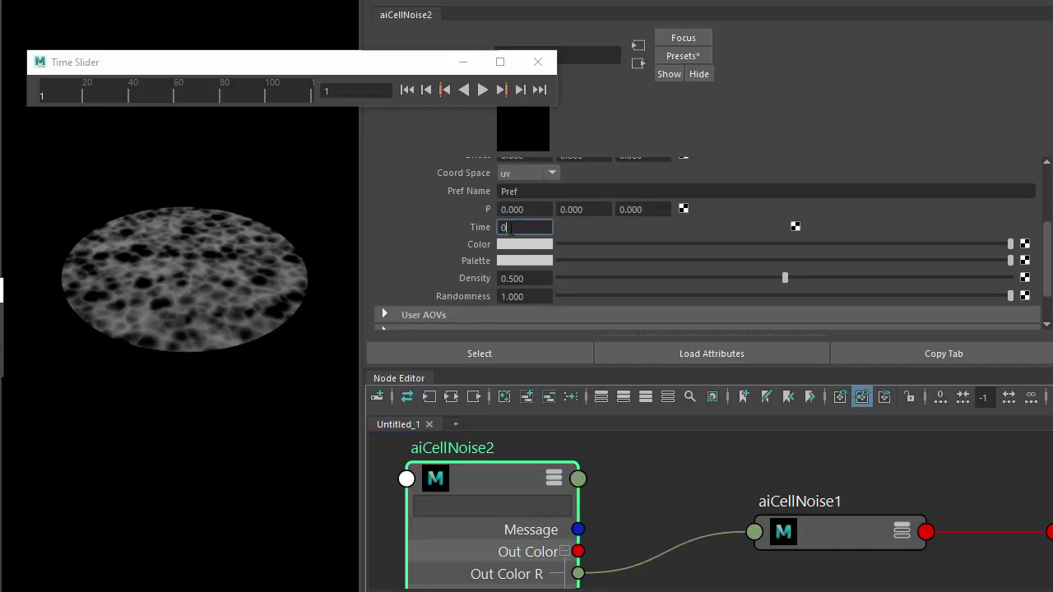
right_click(508, 229)
click(523, 253)
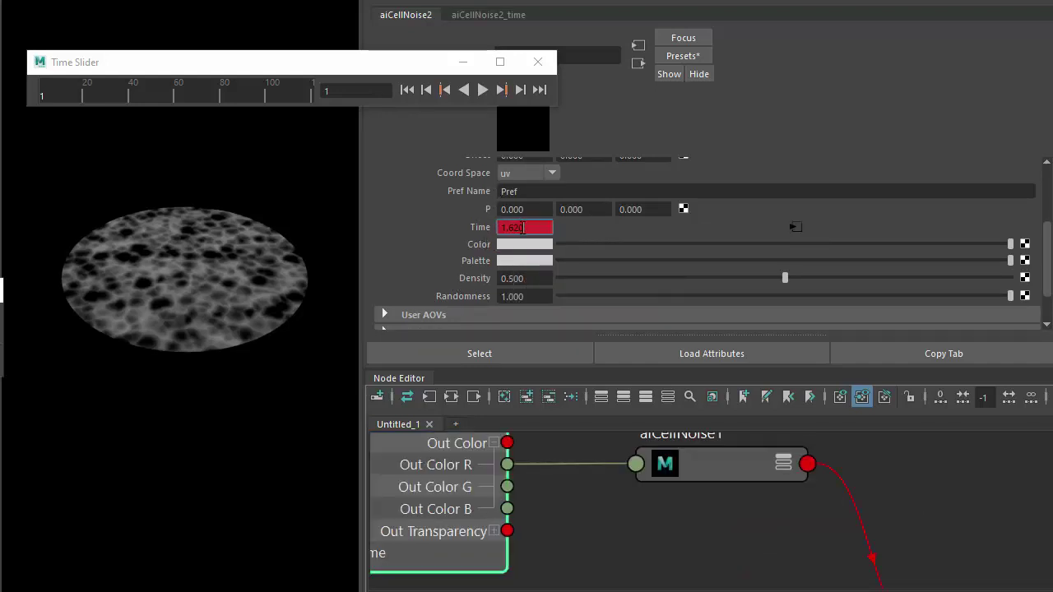
double_click(531, 228)
text(0)
key(Return)
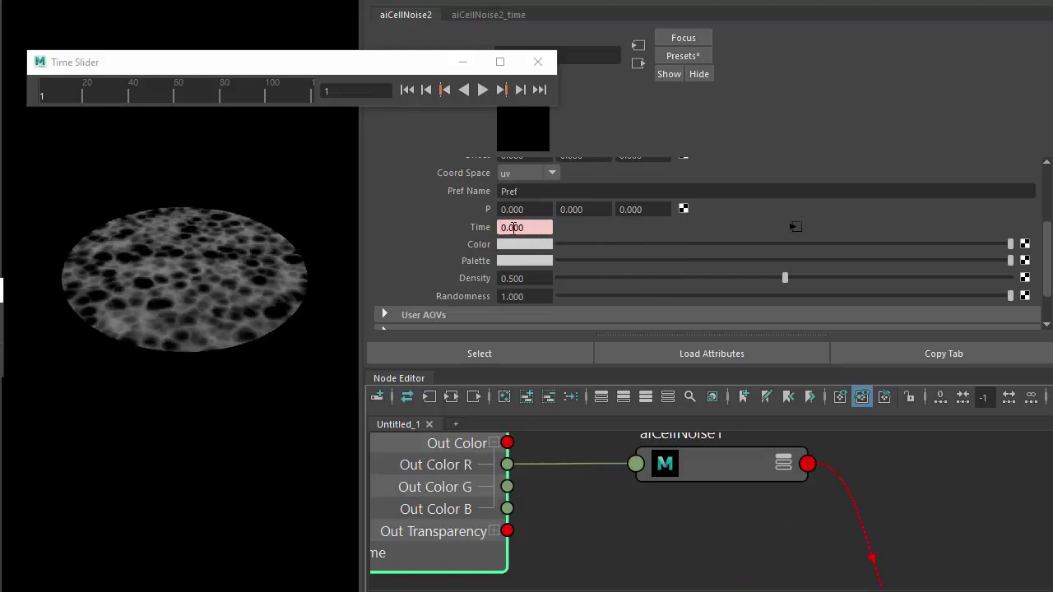
Step: Keyframe aiCellNoise2's Time at 2 on frame 120
click(539, 90)
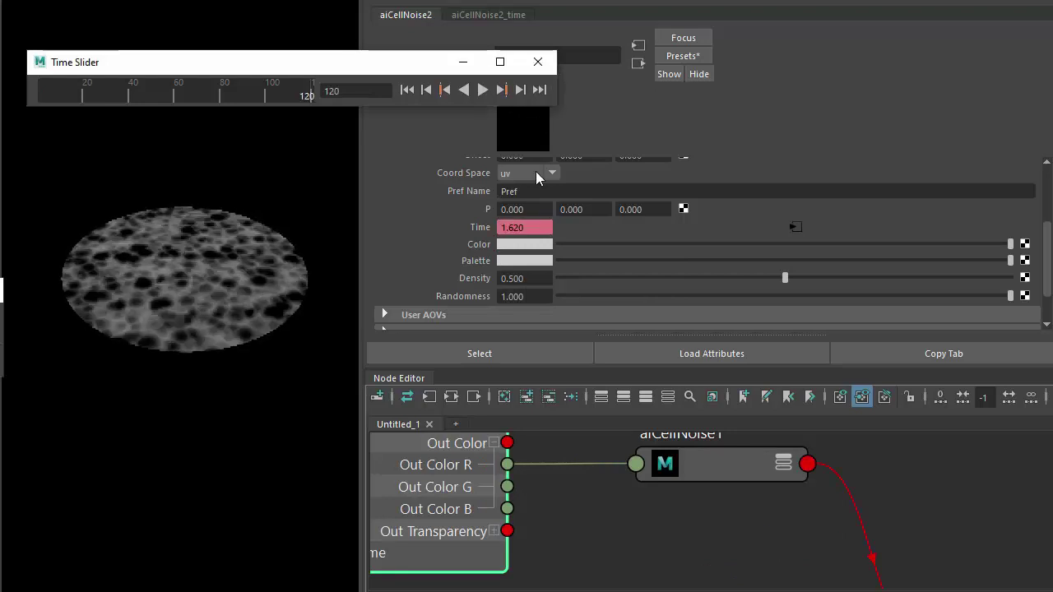
double_click(535, 227)
text(2)
key(Return)
right_click(536, 227)
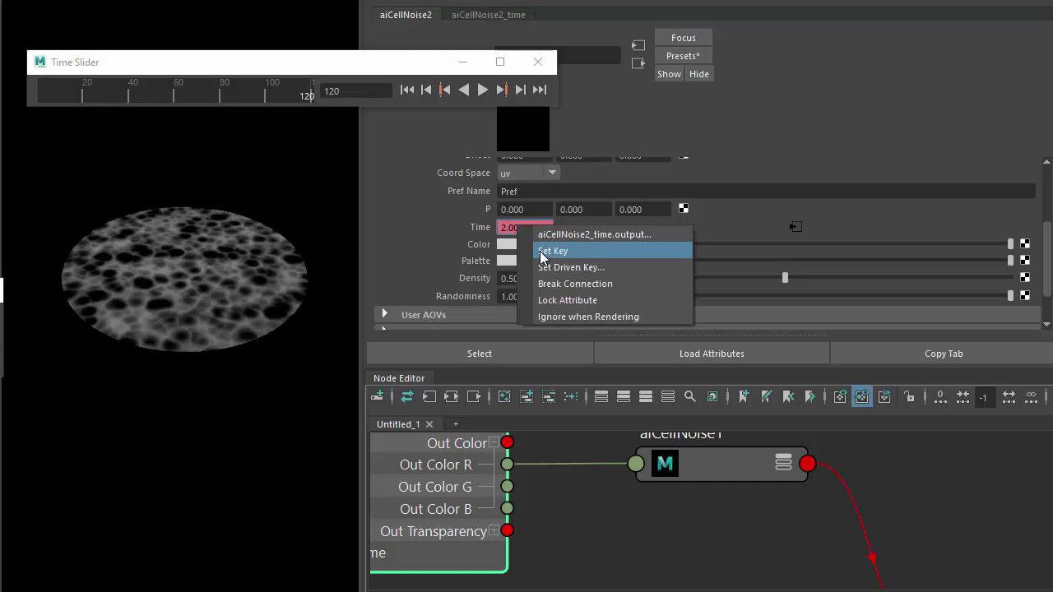
click(545, 250)
Step: Keyframe aiCellNoise1's Time at 2 on frame 120
click(682, 459)
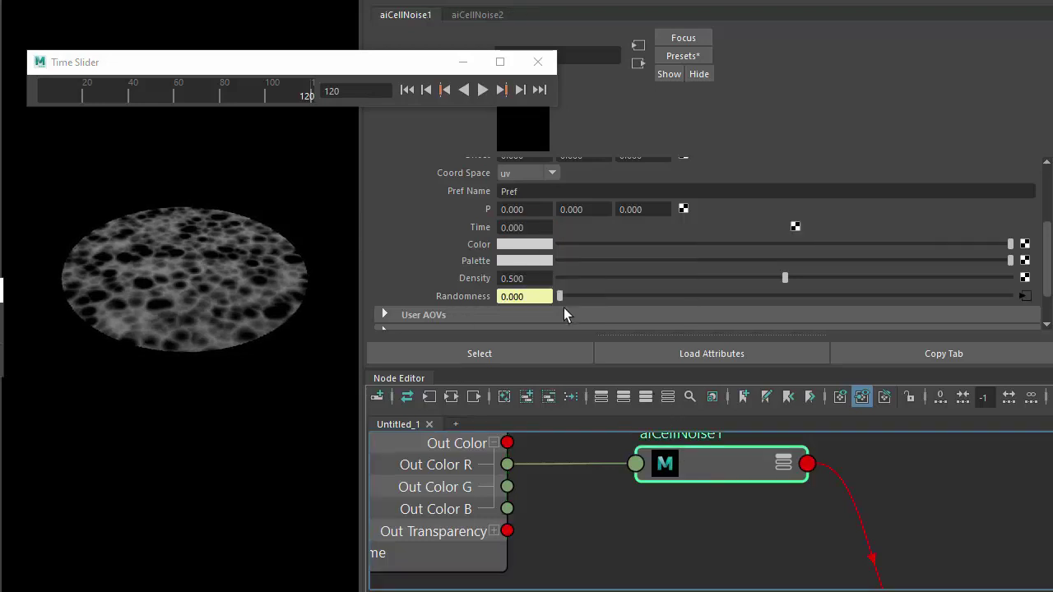
drag(512, 227, 532, 229)
right_click(529, 228)
click(546, 250)
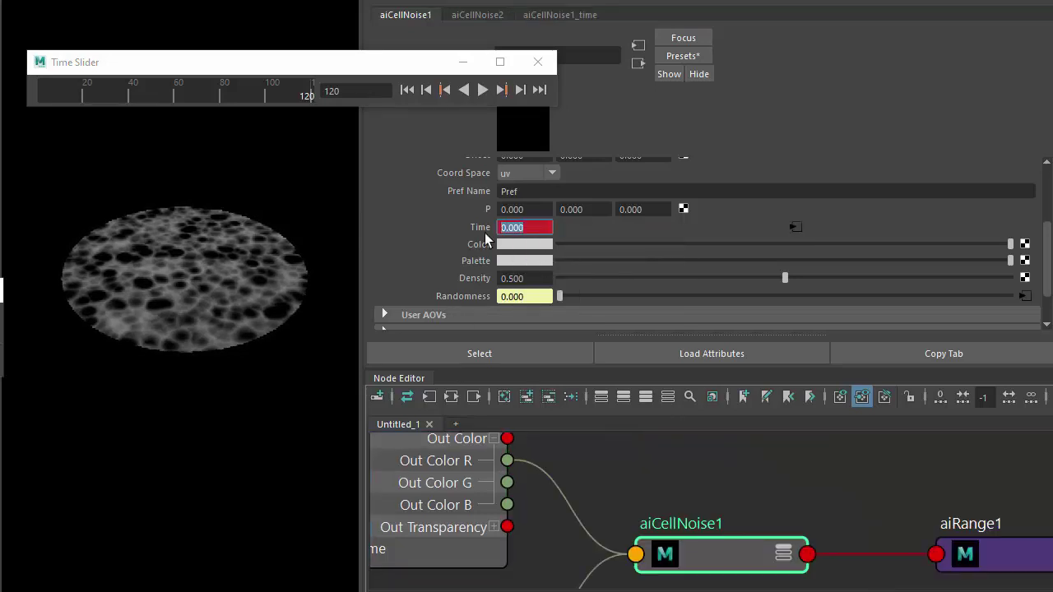
text(2)
key(Return)
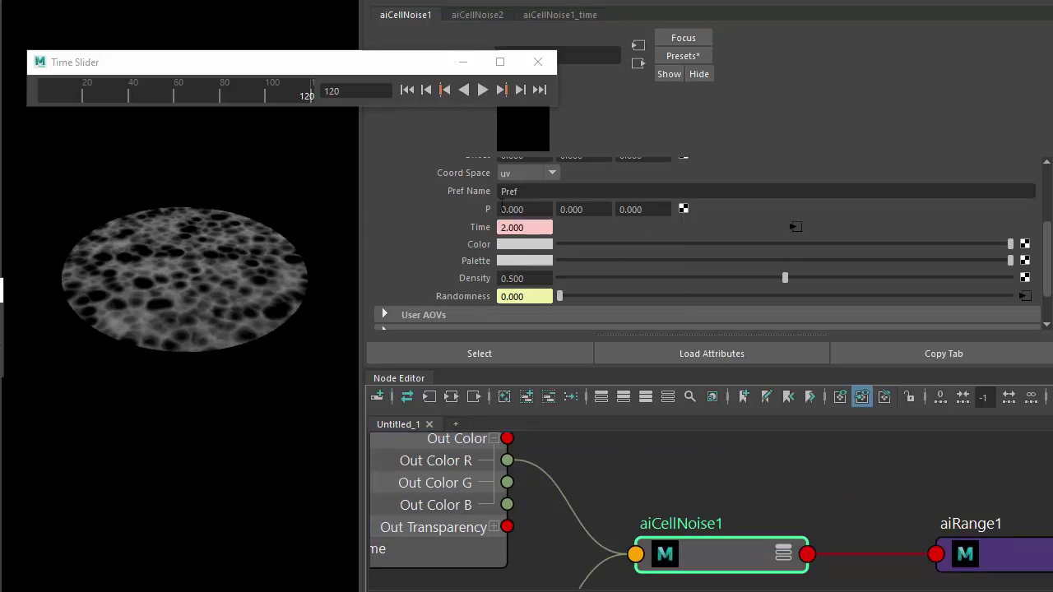
Step: Set aiCellNoise1's Time to 0 at frame 1, then play back the animation
click(406, 90)
click(540, 228)
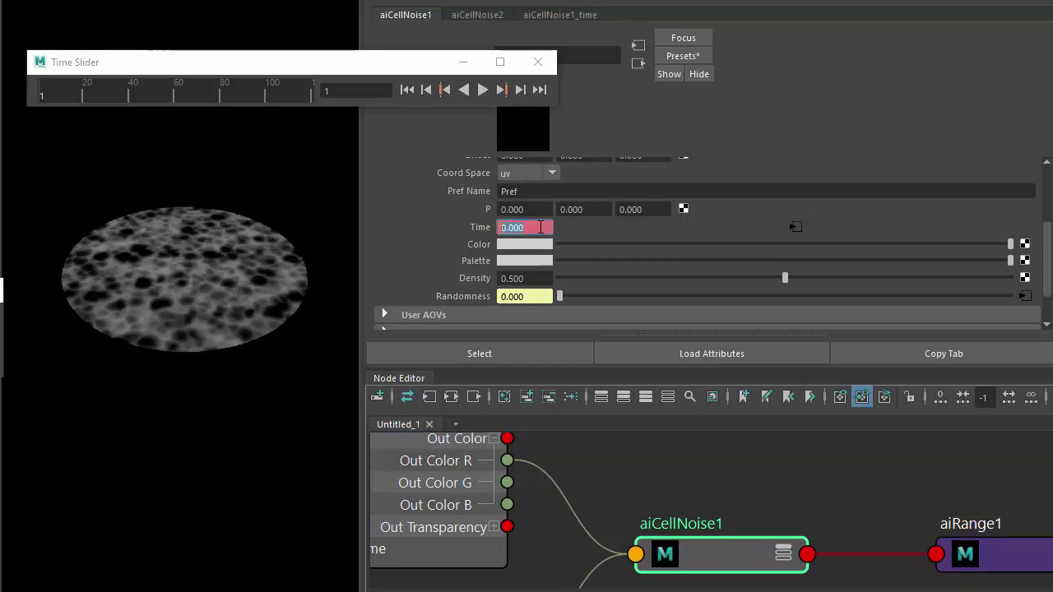
text(00)
click(310, 93)
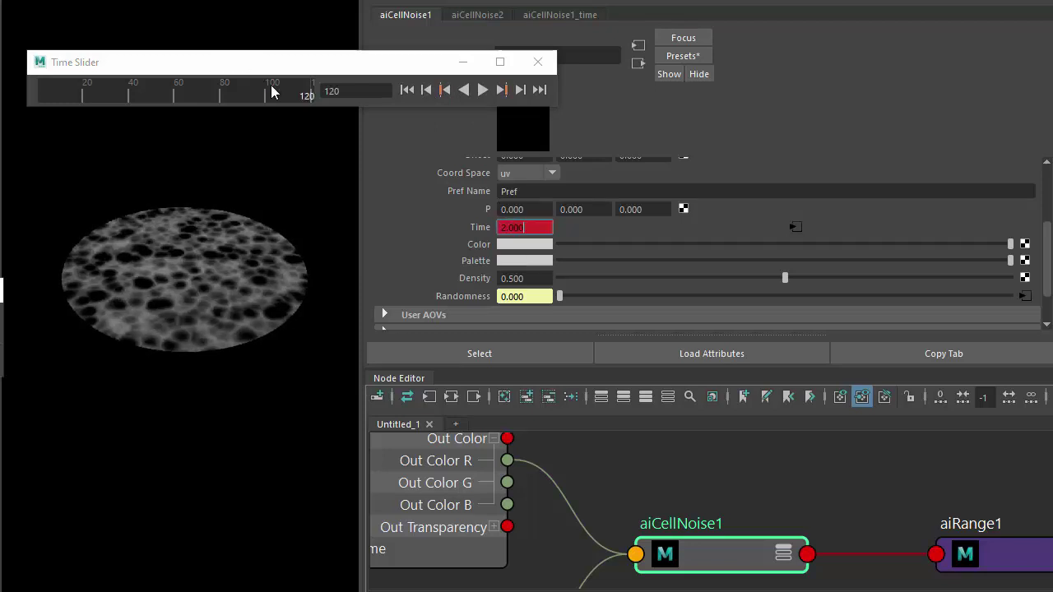
key(alt+v)
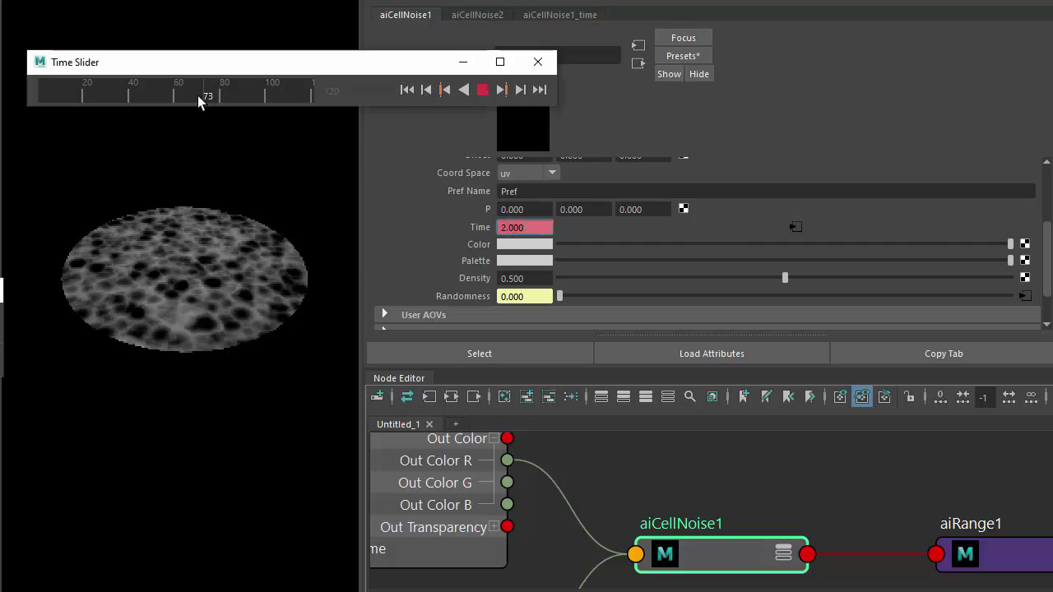
Step: Scrub the timeline between frames 16 and 97 to review the pattern, then select aiGobo1
mouse_move(172, 96)
mouse_down()
mouse_move(76, 104)
mouse_move(189, 105)
mouse_up()
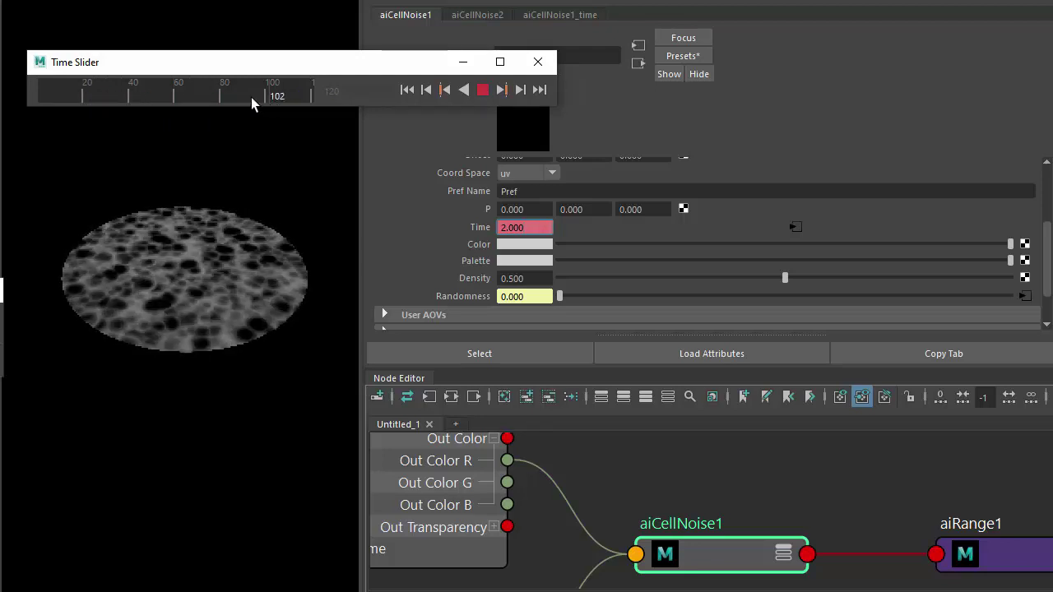
drag(106, 97, 314, 94)
middle_drag(950, 503, 477, 404)
click(757, 523)
click(832, 551)
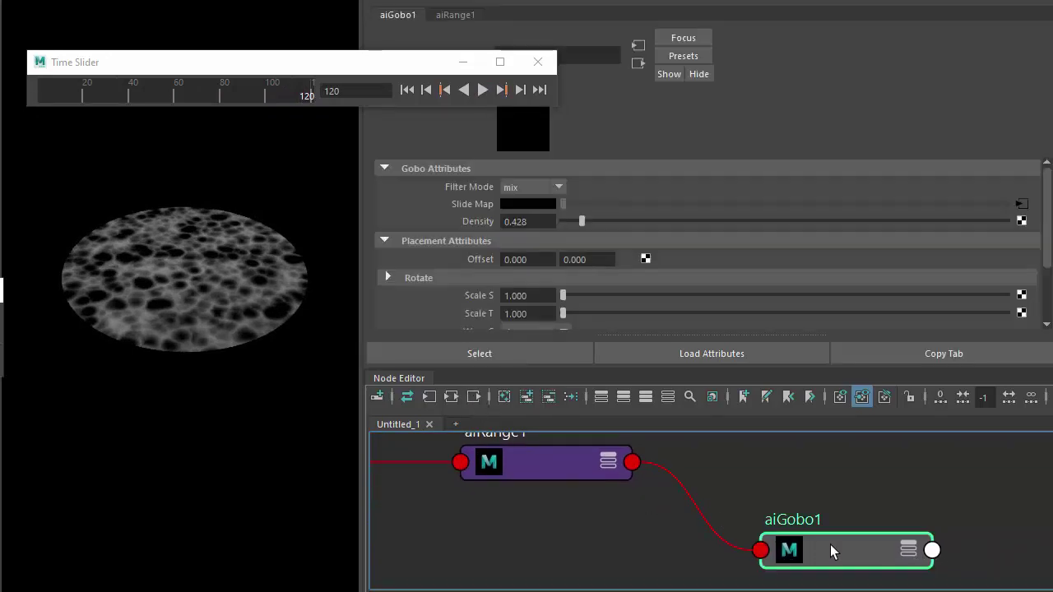
Step: Raise aiGobo1 Density to 0.892 and play back the animated cell pattern
drag(578, 221, 605, 221)
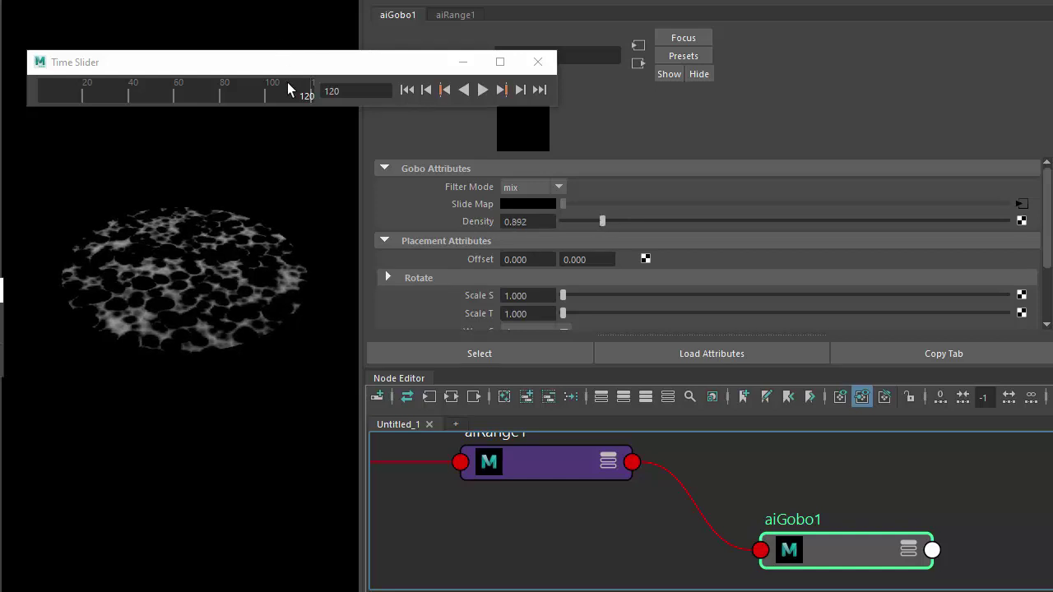
key(alt+v)
mouse_move(210, 90)
mouse_down()
mouse_move(107, 96)
mouse_move(346, 98)
mouse_up()
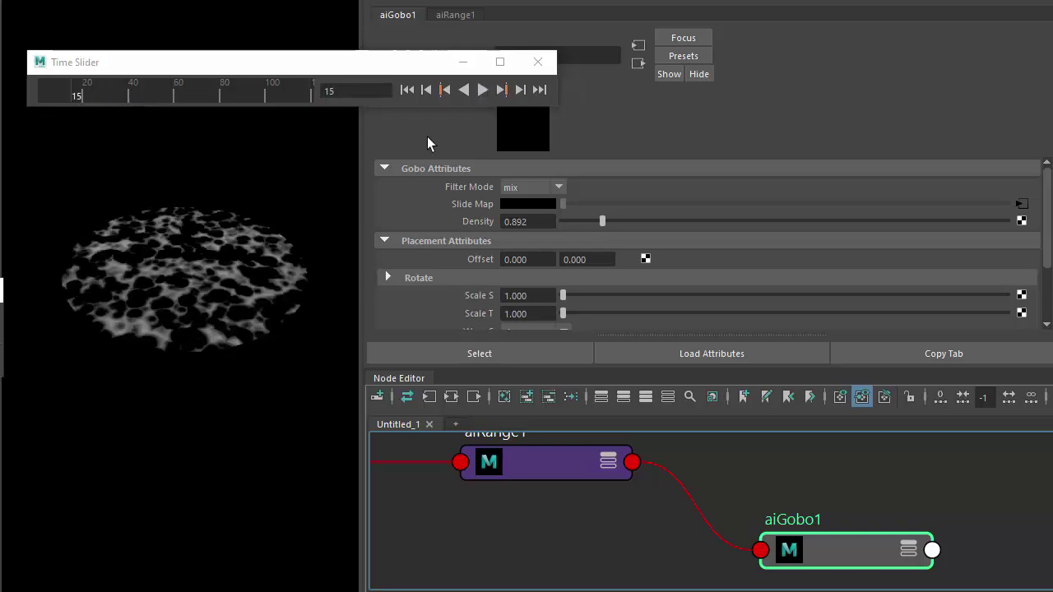